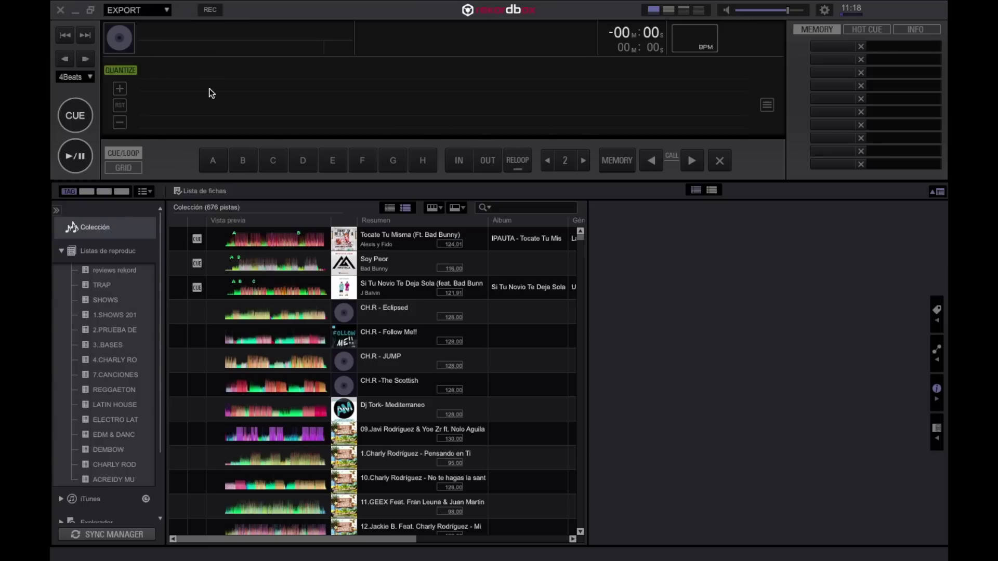
- Switch to PERFORMANCE mode and allow rekordbox to accept incoming network connections
scroll(98, 313, "down", 3)
scroll(99, 314, "up", 3)
left_click(167, 12)
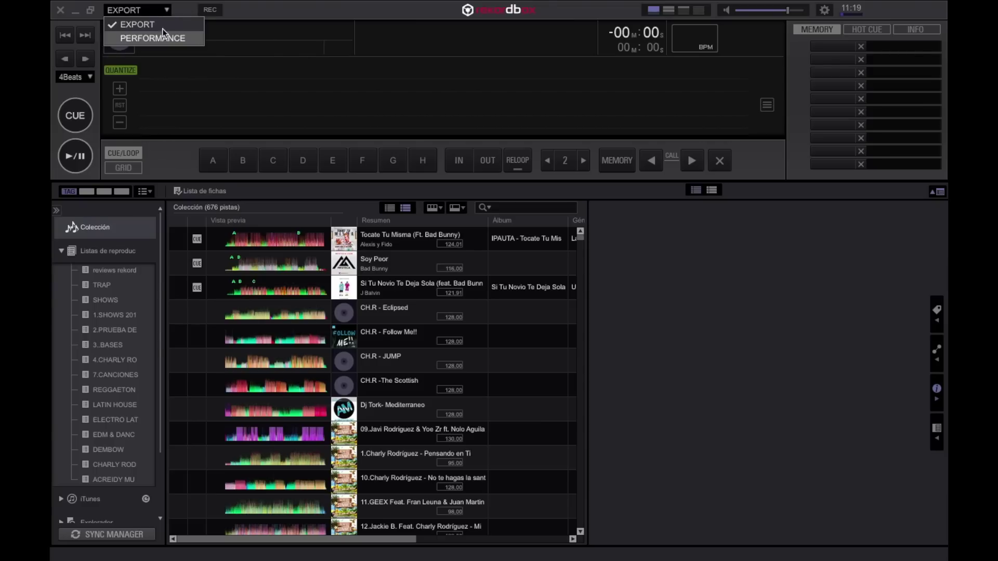
left_click(162, 39)
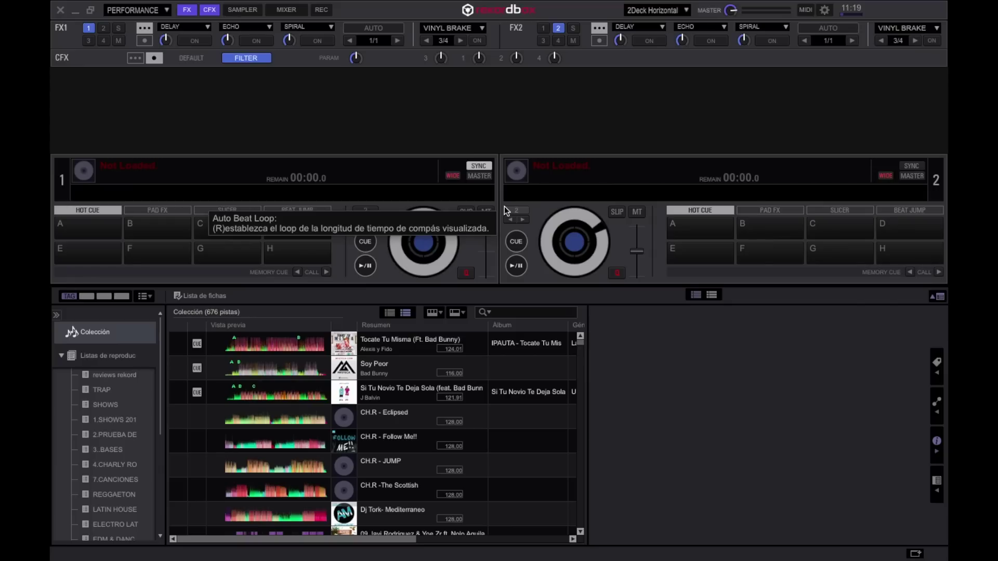
left_click(687, 10)
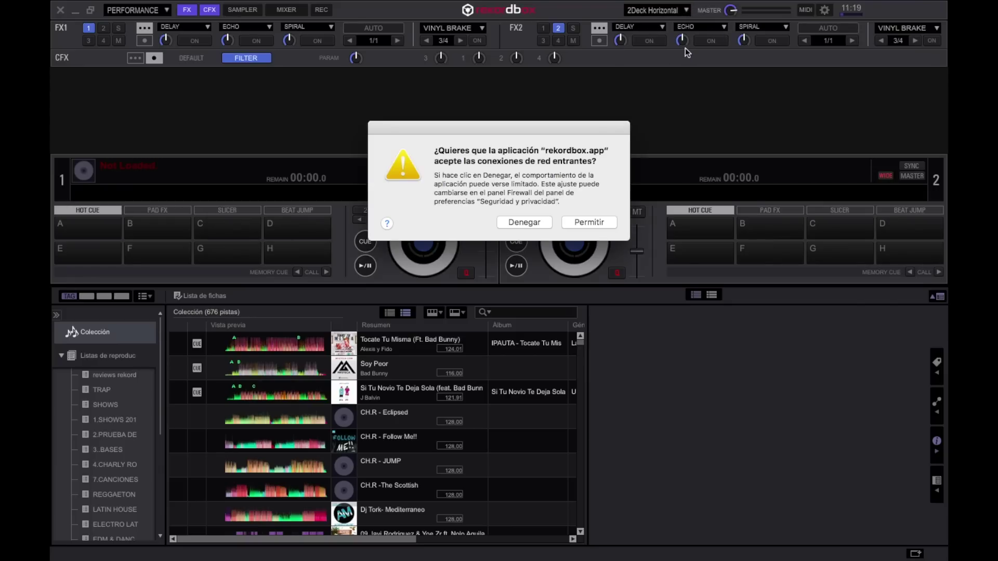
left_click(588, 223)
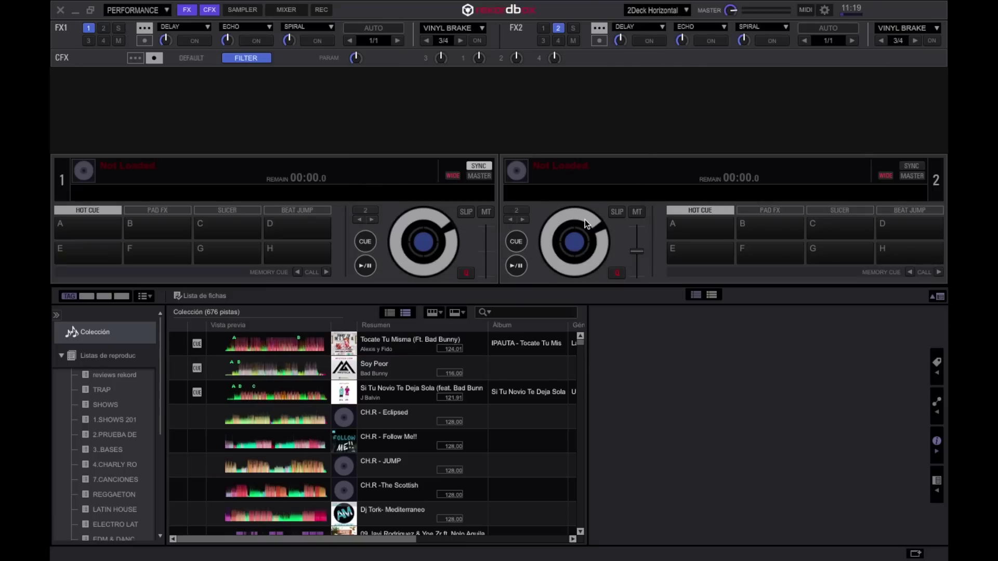
- Try the 4Deck Horizontal and 4Deck Vertical layouts, and return to 2Deck Horizontal
left_click(688, 10)
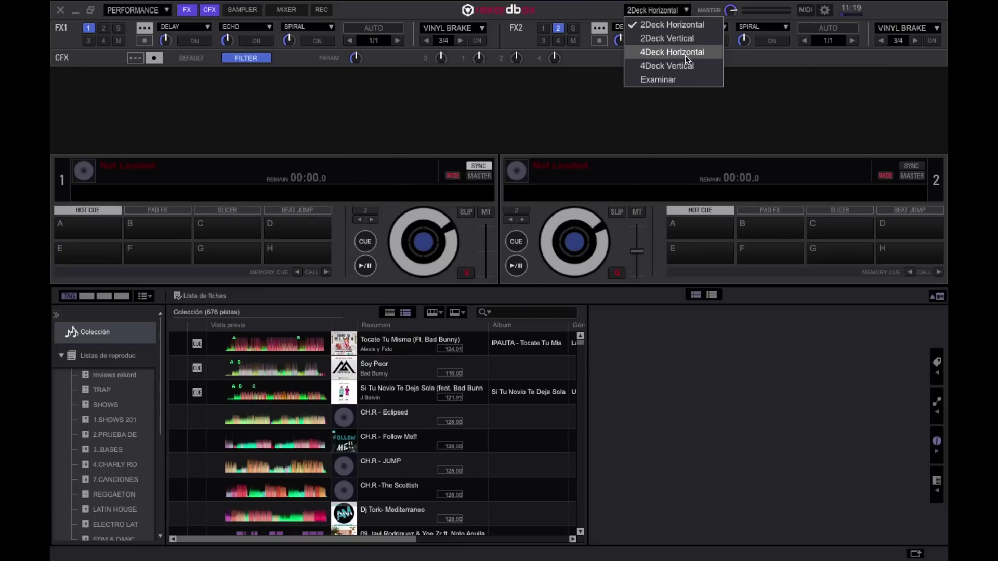
left_click(686, 55)
left_click(679, 10)
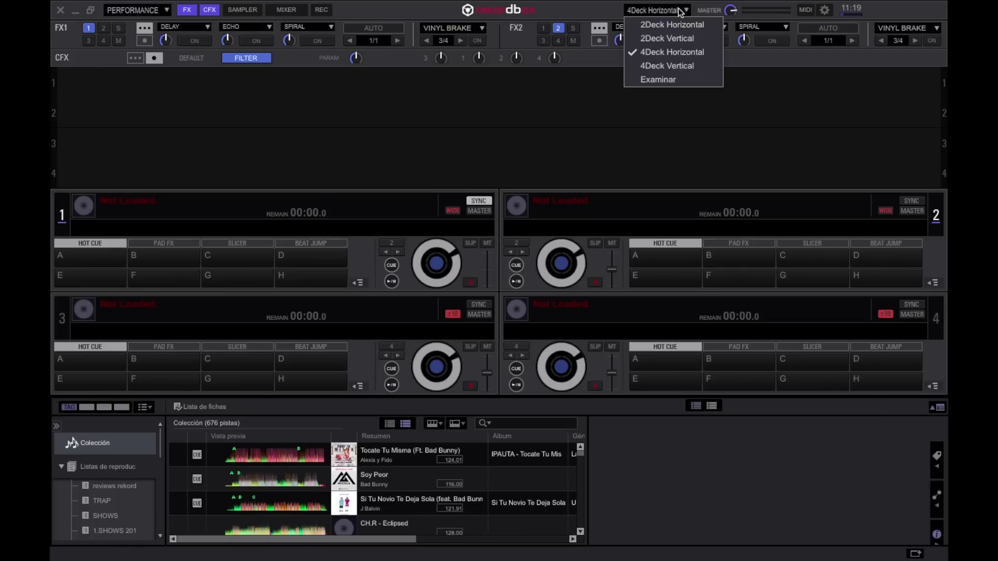
left_click(682, 61)
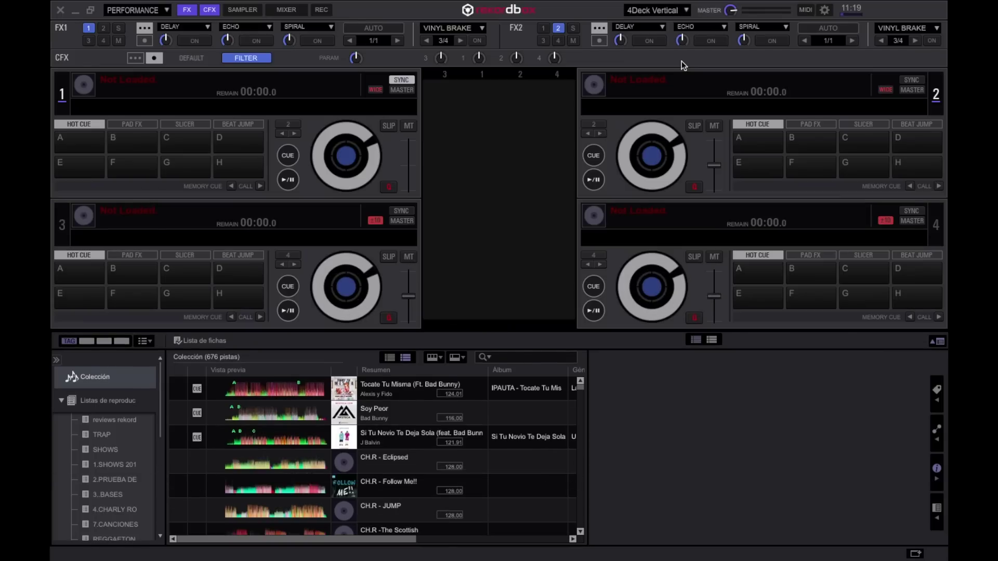
left_click(686, 11)
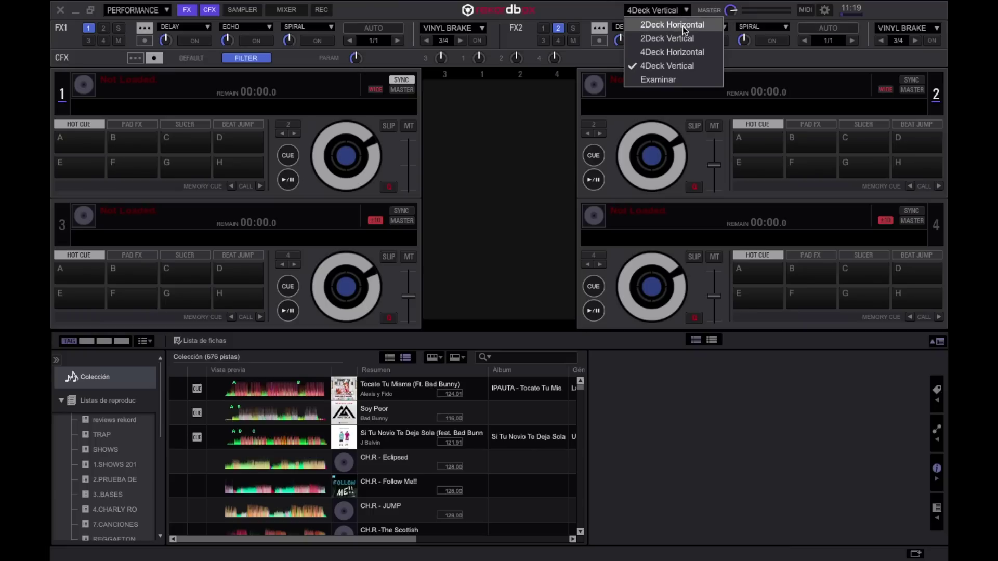
left_click(685, 30)
- Return to EXPORT mode and select the full Colección in the library tree
left_click(166, 10)
left_click(159, 23)
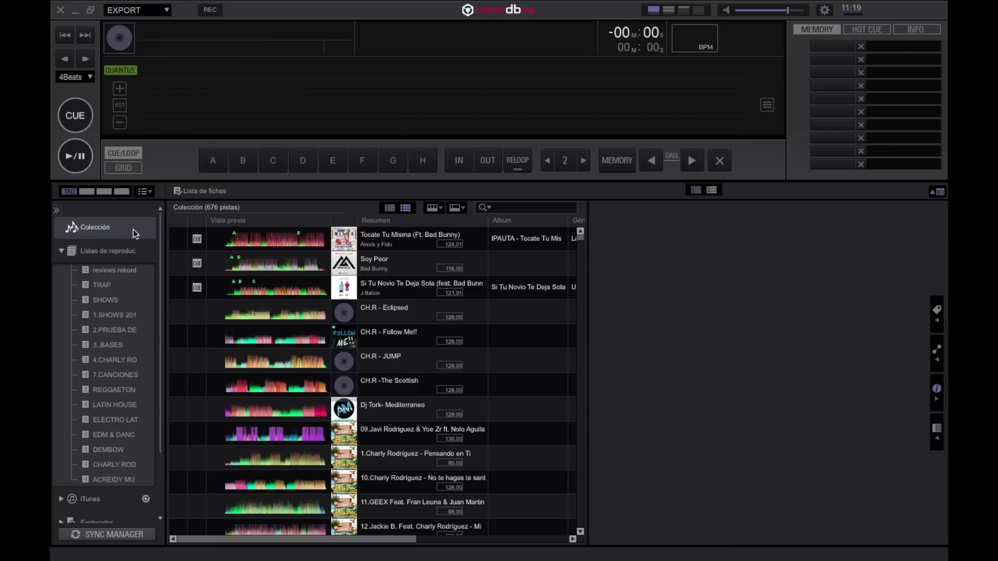
left_click(111, 227)
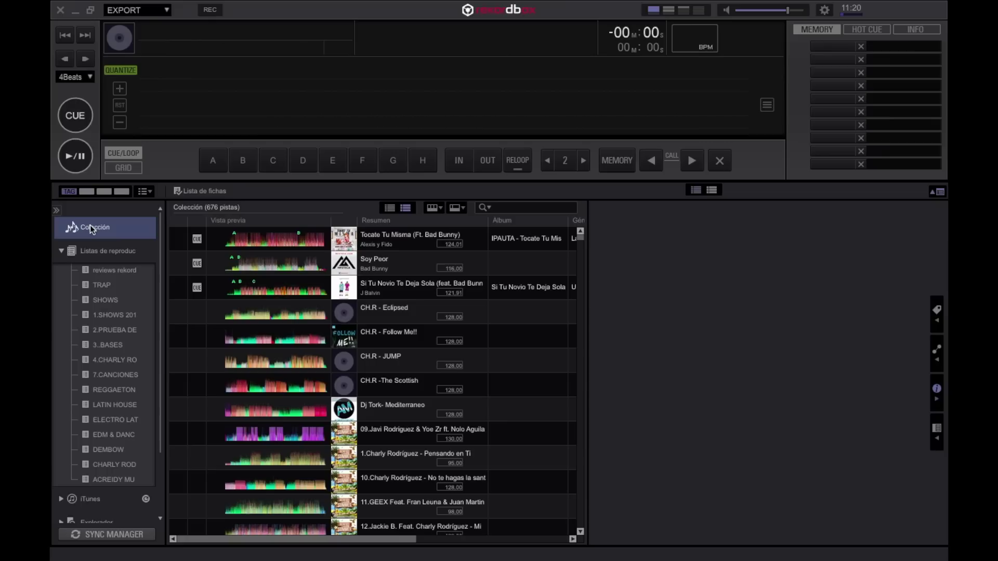
- Browse the contents of the playlists, including reviews rekordbox, TRAP, SHOWS and several of the numbered ones below them
left_click(65, 253)
left_click(61, 252)
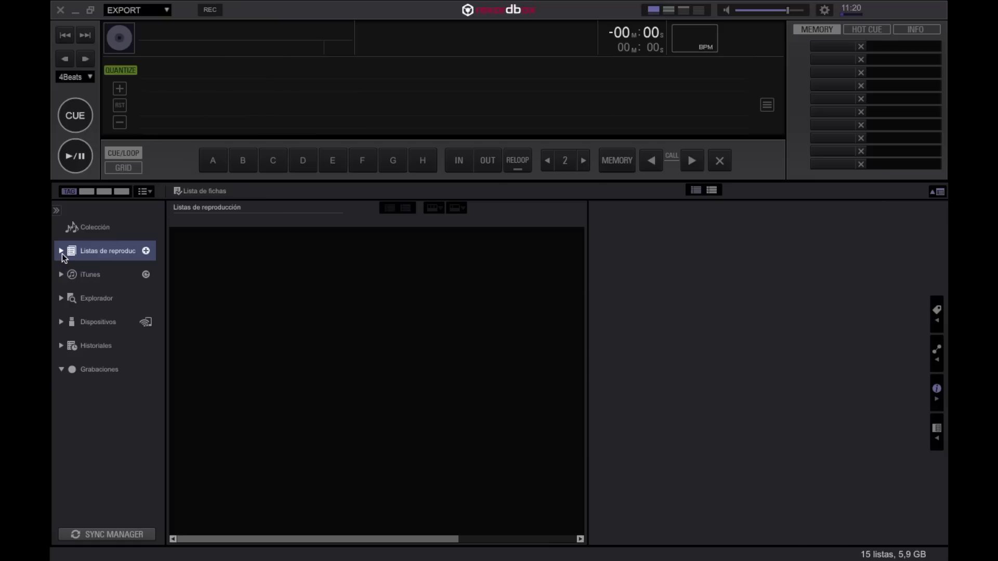
left_click(61, 252)
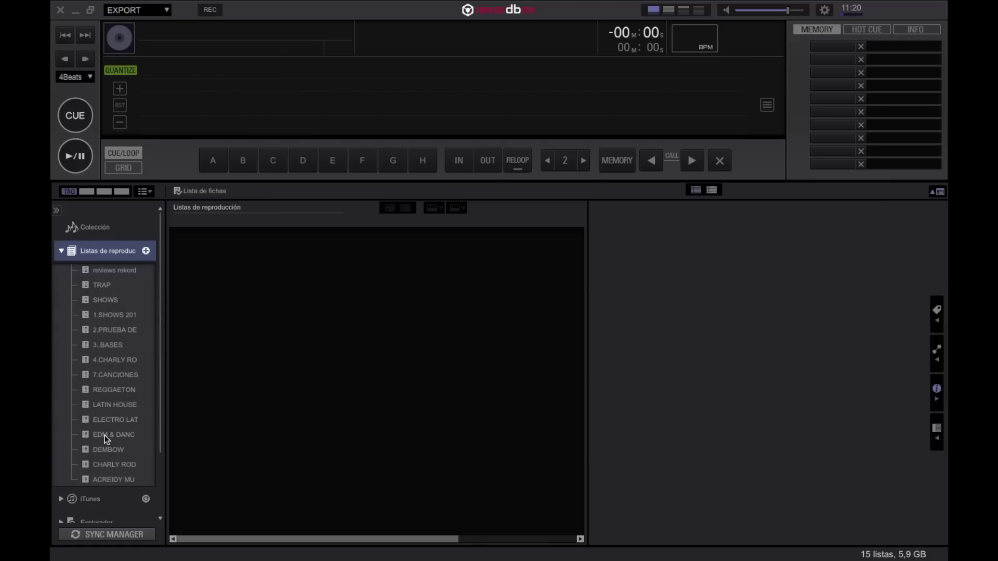
left_click(109, 272)
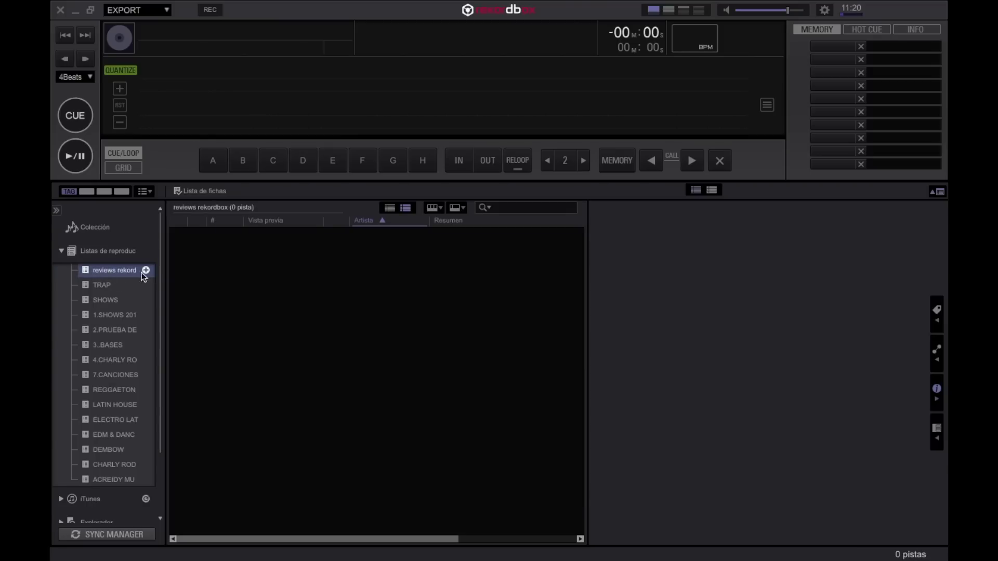
left_click(106, 287)
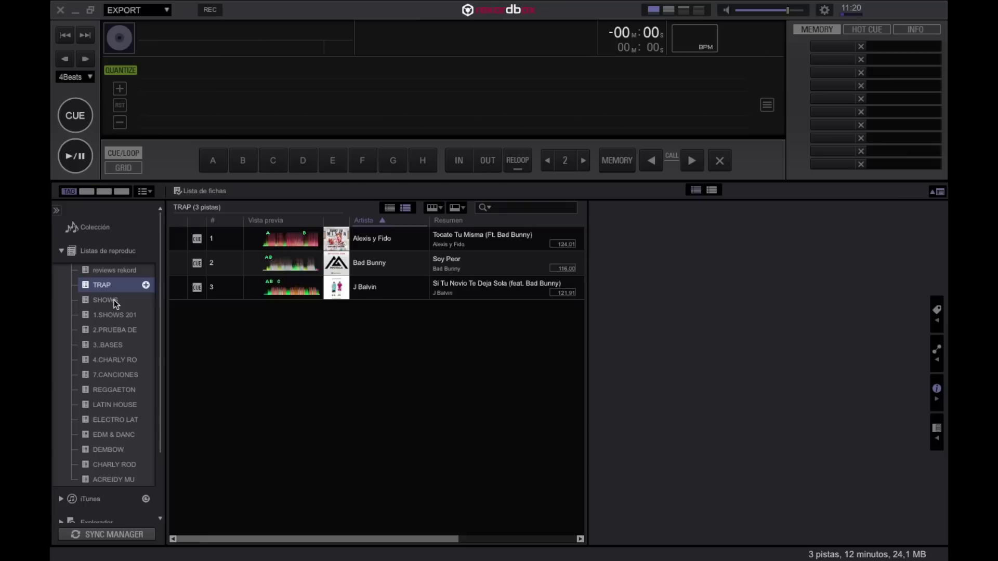
left_click(114, 300)
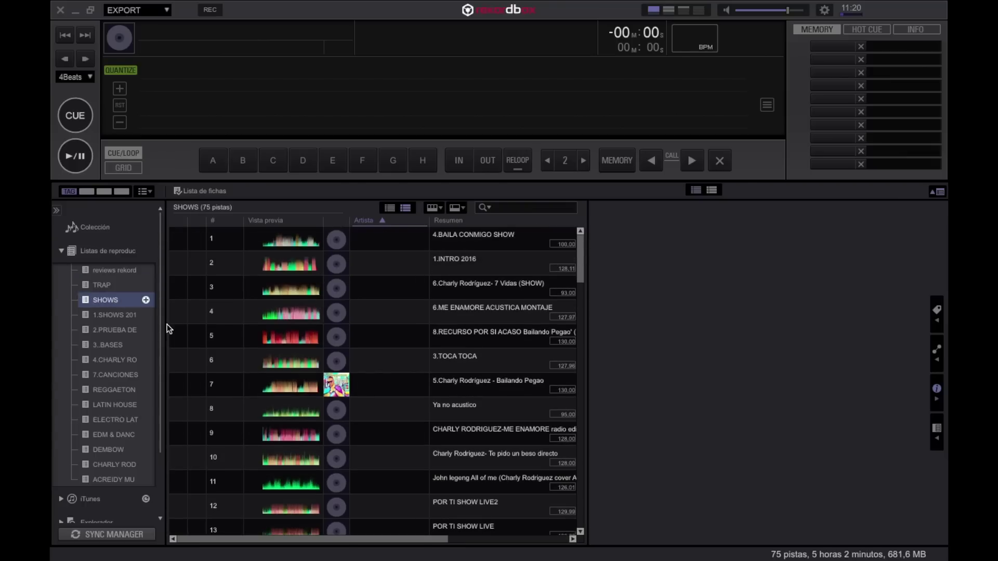
left_click(120, 330)
left_click(117, 348)
left_click(115, 360)
scroll(373, 310, "down", 3)
scroll(373, 310, "up", 3)
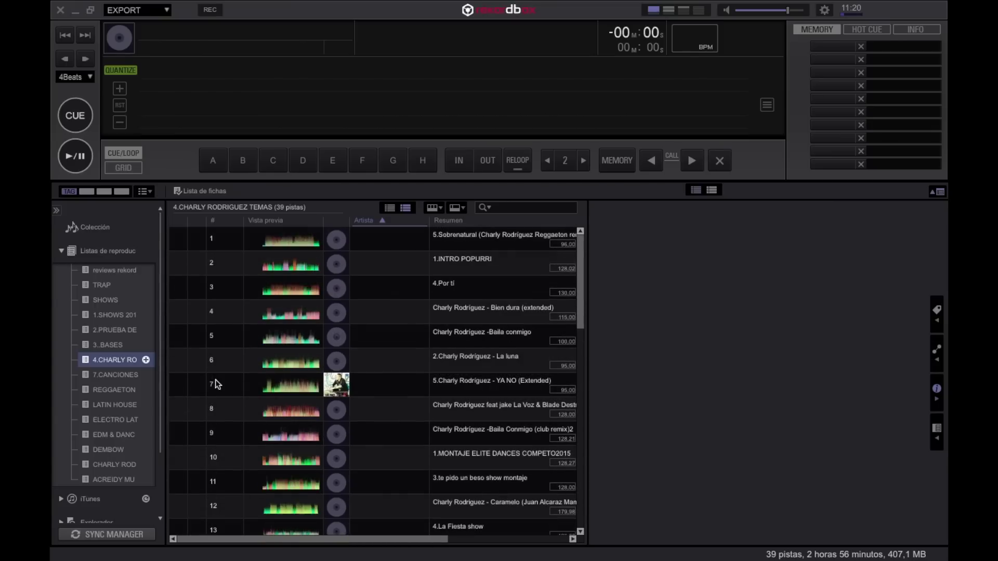
- Load the track CH.R - Eclipsed from the Colección into the player, play it briefly, and return to its cue point
left_click(61, 251)
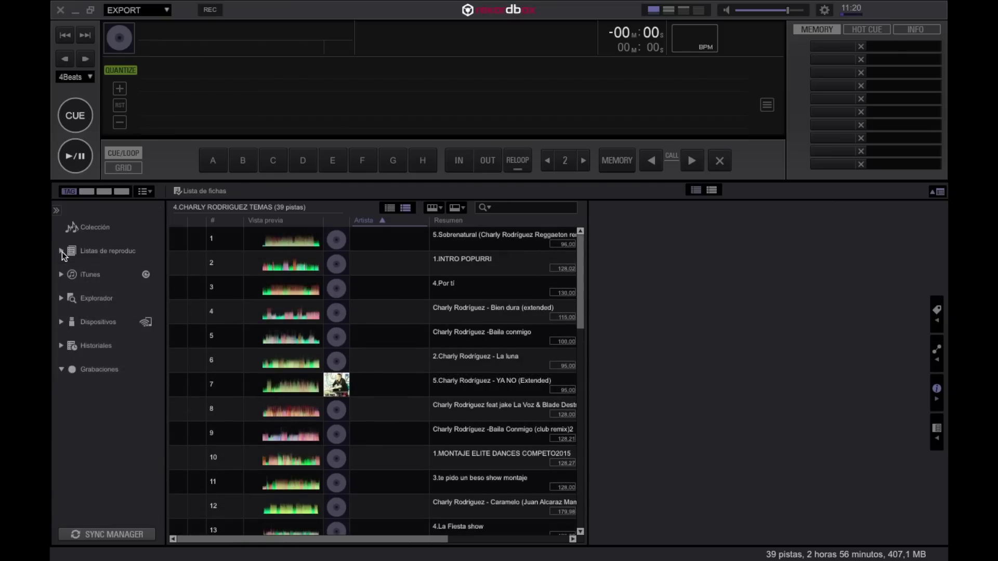
left_click(100, 226)
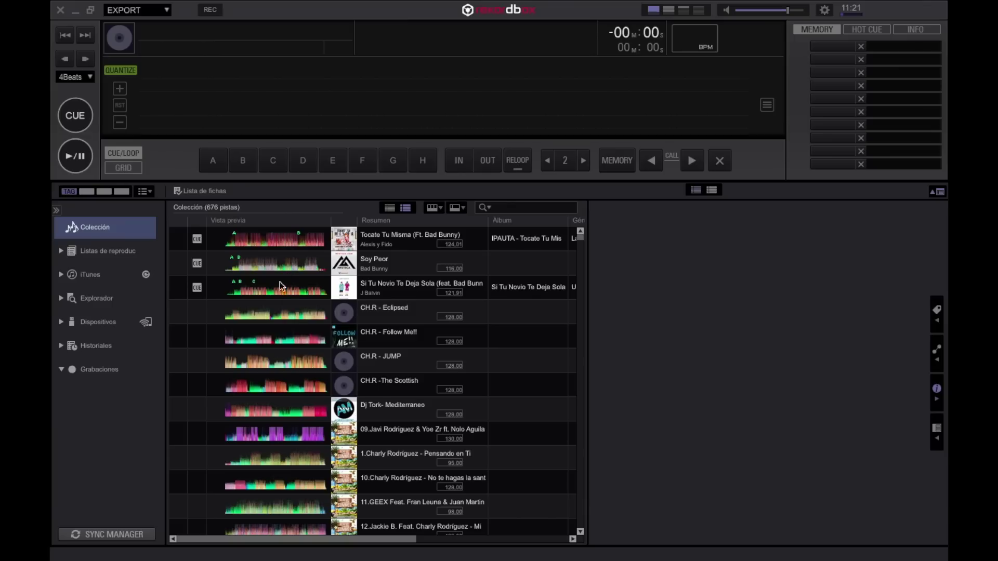
left_click_drag(296, 308, 195, 83)
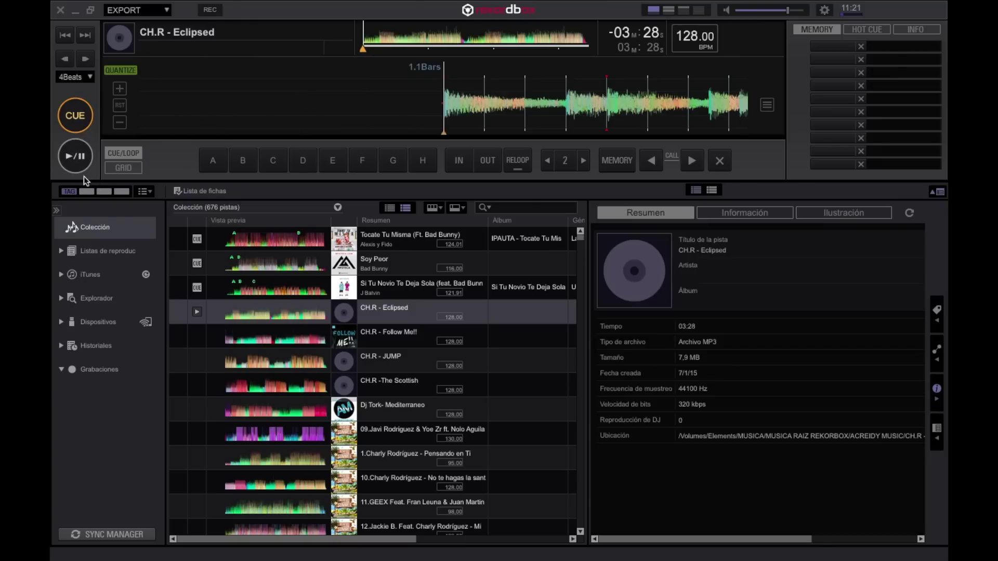
left_click(75, 156)
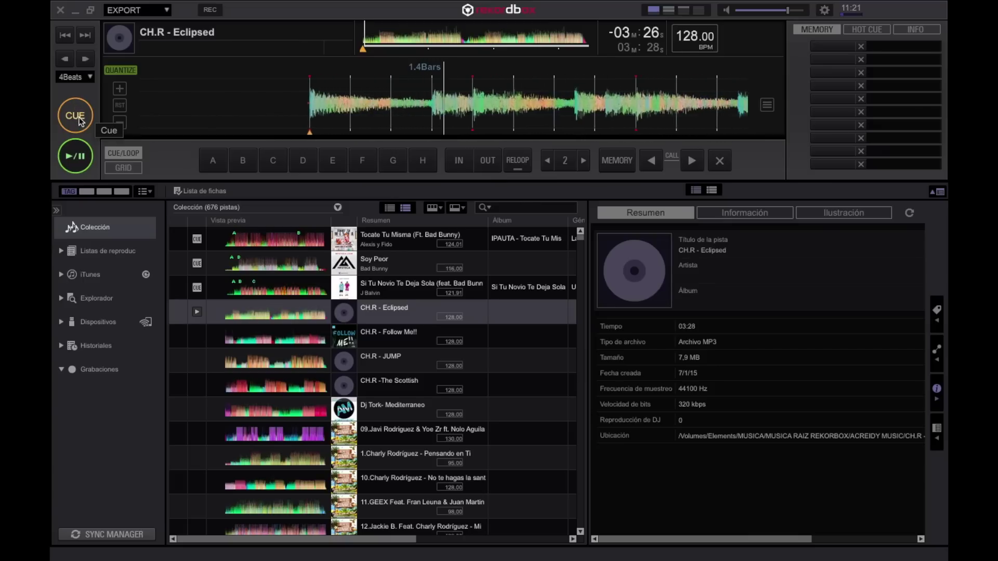
left_click(77, 116)
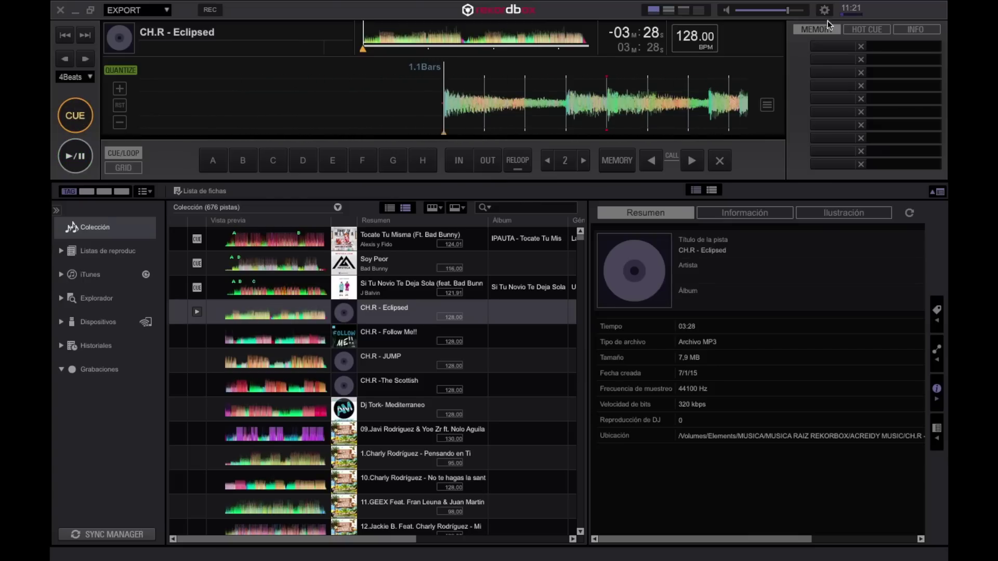
- Check the loaded track's INFO view, go back to the MEMORY cues, and glance inside the Explorador branch
left_click(920, 29)
left_click(836, 30)
left_click(61, 297)
left_click(60, 298)
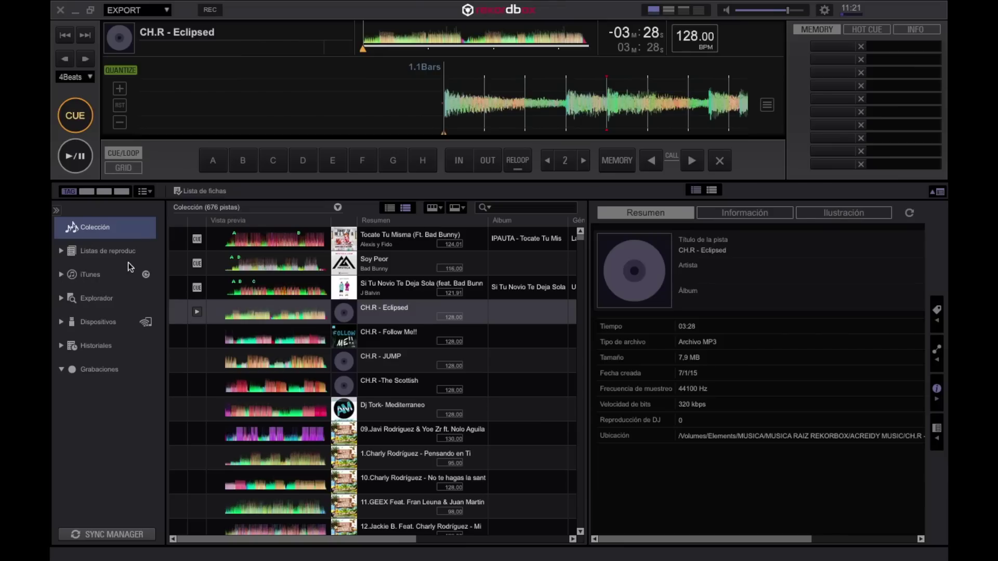
- Compare the two display styles of the track list and check its column display options
left_click(390, 209)
left_click(406, 208)
left_click(389, 208)
left_click(406, 208)
left_click(435, 208)
left_click(435, 208)
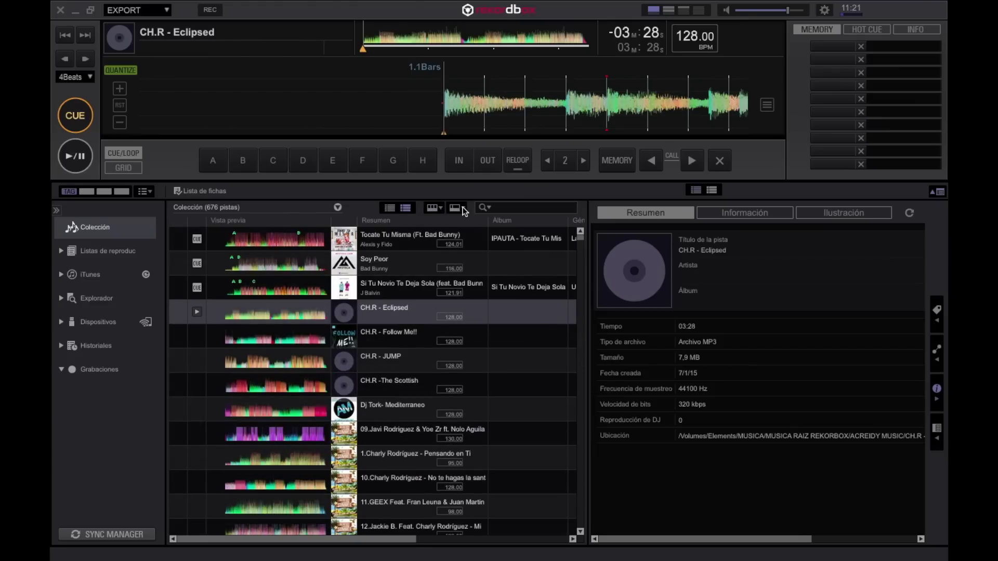
- Hide and show the track information pane, and view its Información, Ilustración and Resumen pages for CH.R - Eclipsed
left_click(937, 391)
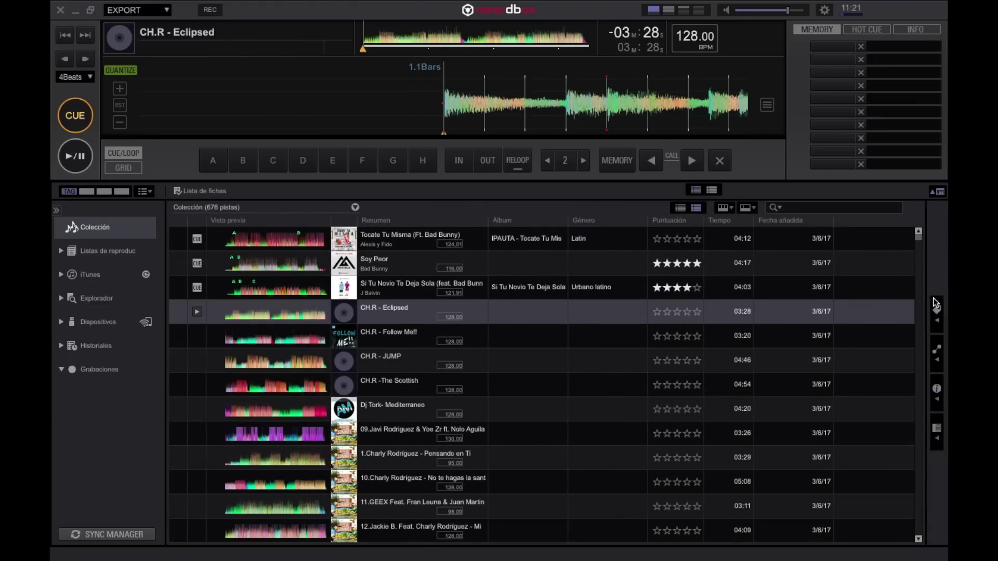
left_click(937, 389)
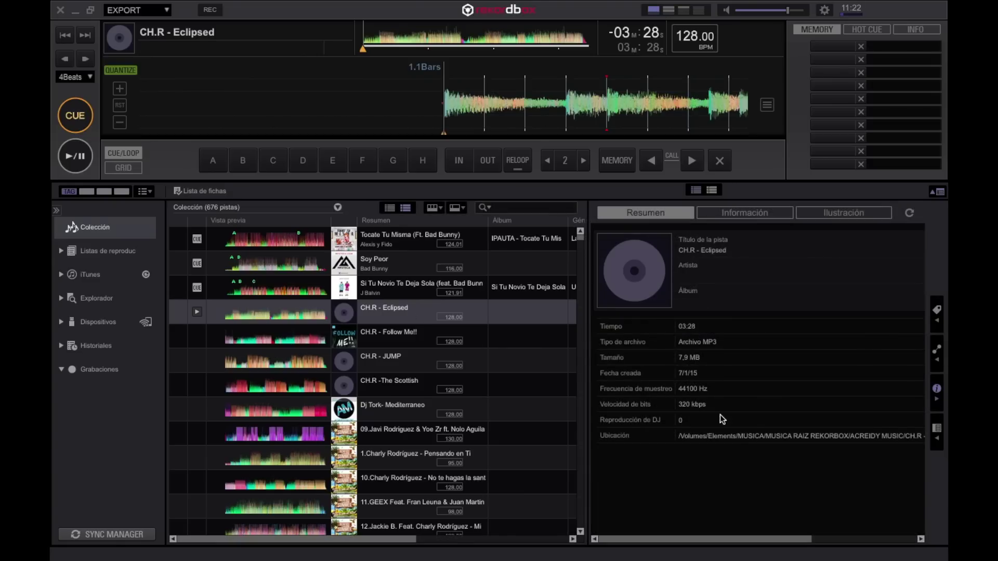
left_click(744, 213)
left_click(841, 211)
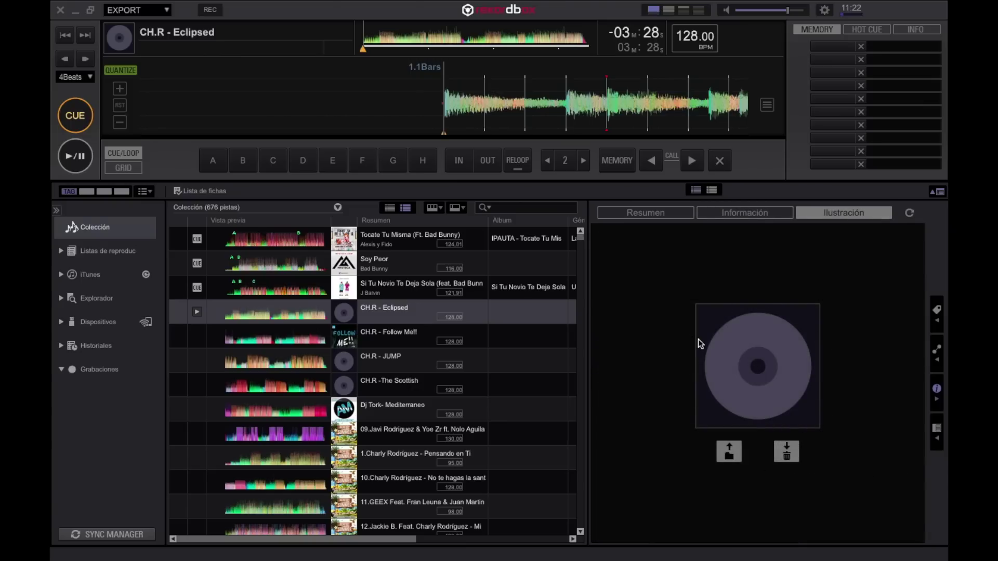
left_click(657, 215)
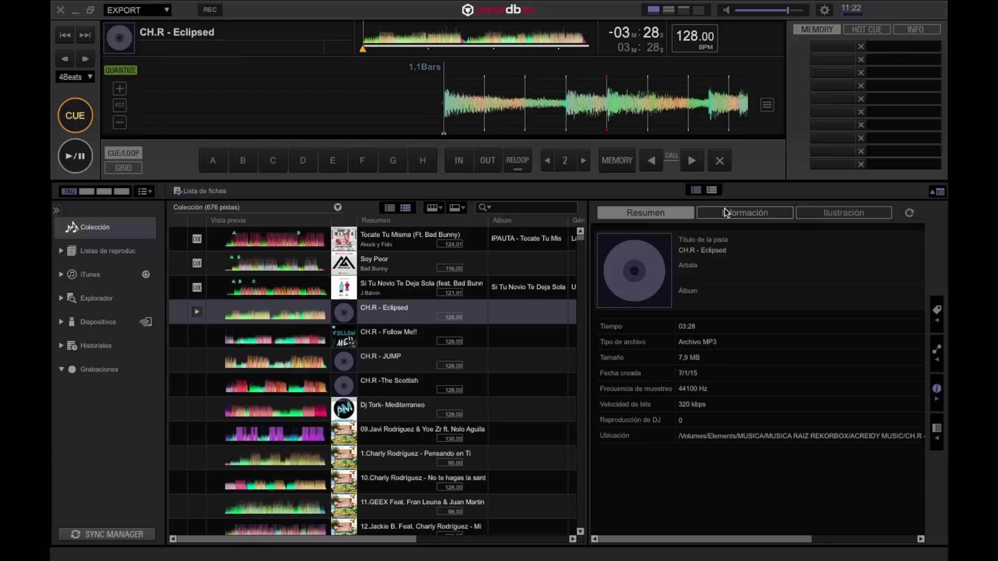
- Examine all the editable Información fields of the track CH.R - Eclipsed
left_click(747, 214)
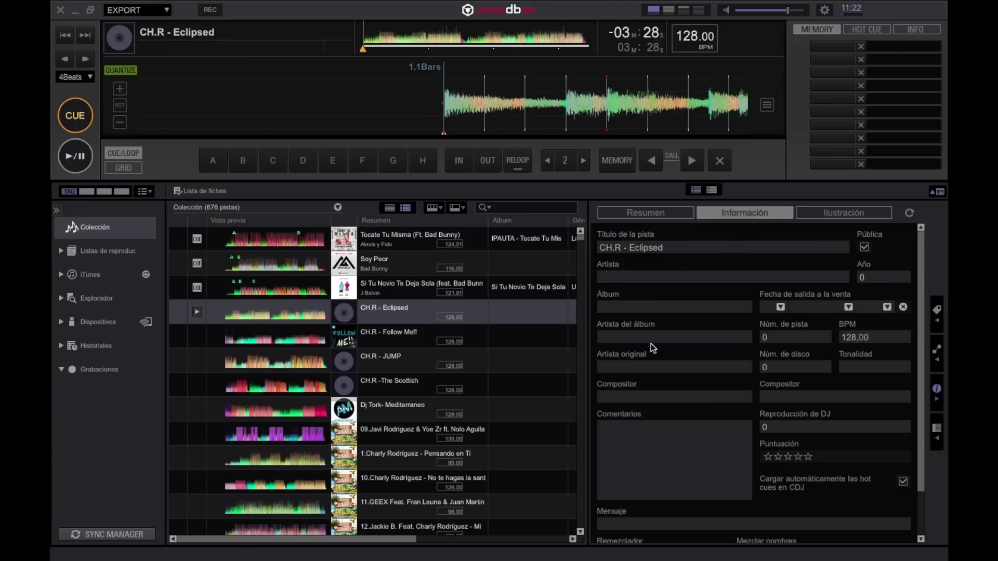
scroll(662, 413, "down", 3)
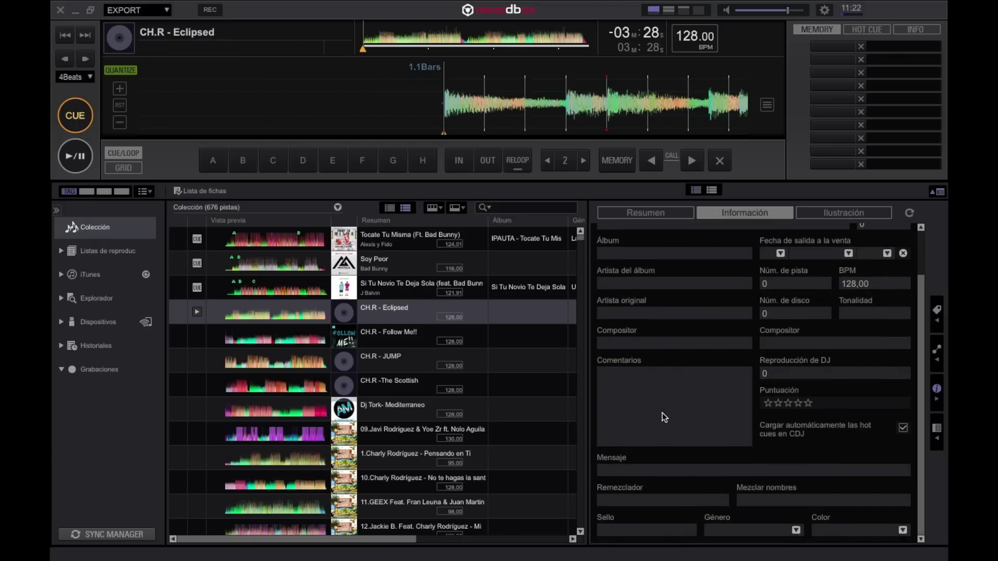
scroll(662, 412, "up", 3)
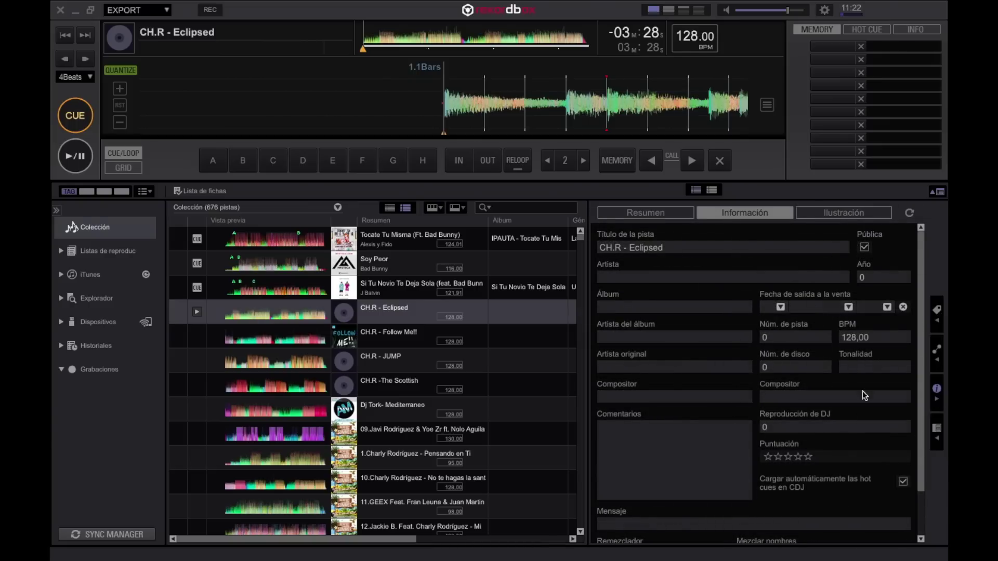
scroll(842, 442, "down", 1)
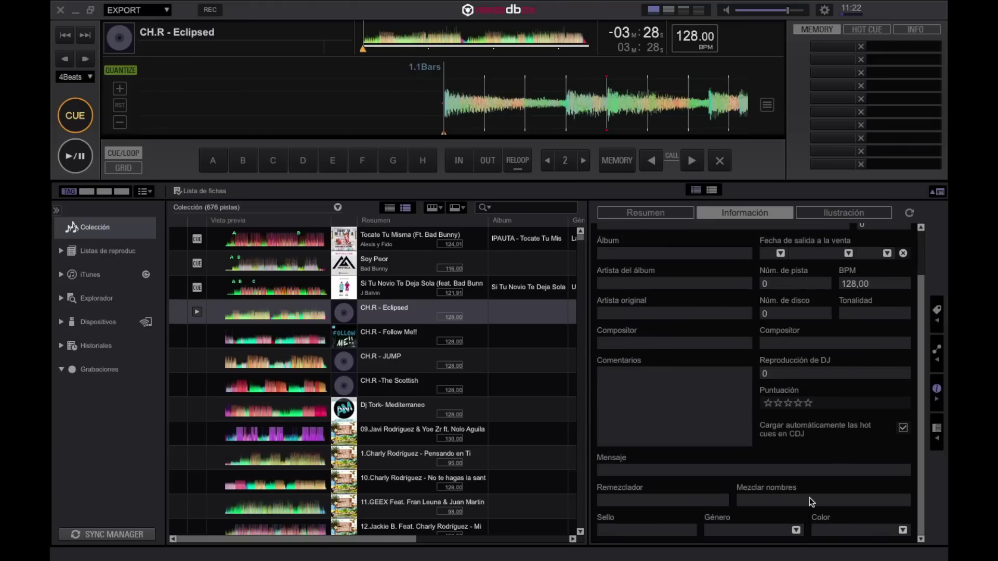
- Look through the available Género options for the track and close the list without choosing one
left_click(796, 530)
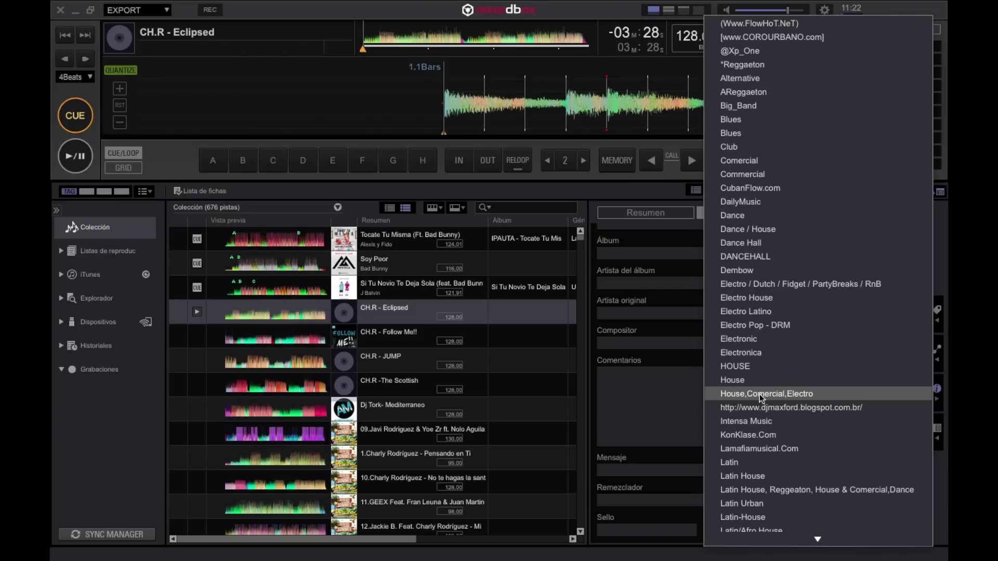
scroll(747, 255, "down", 7)
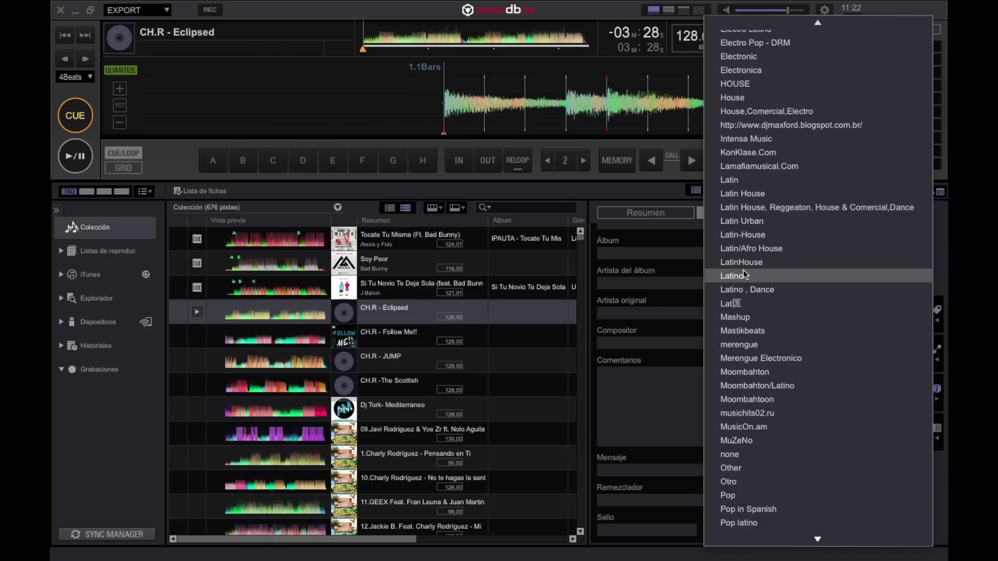
scroll(750, 313, "up", 2)
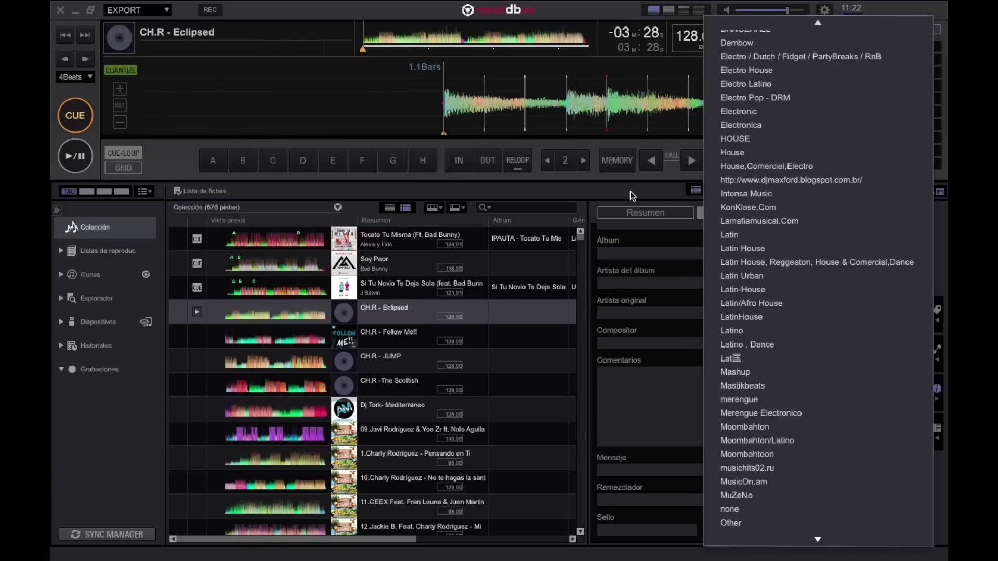
left_click(630, 192)
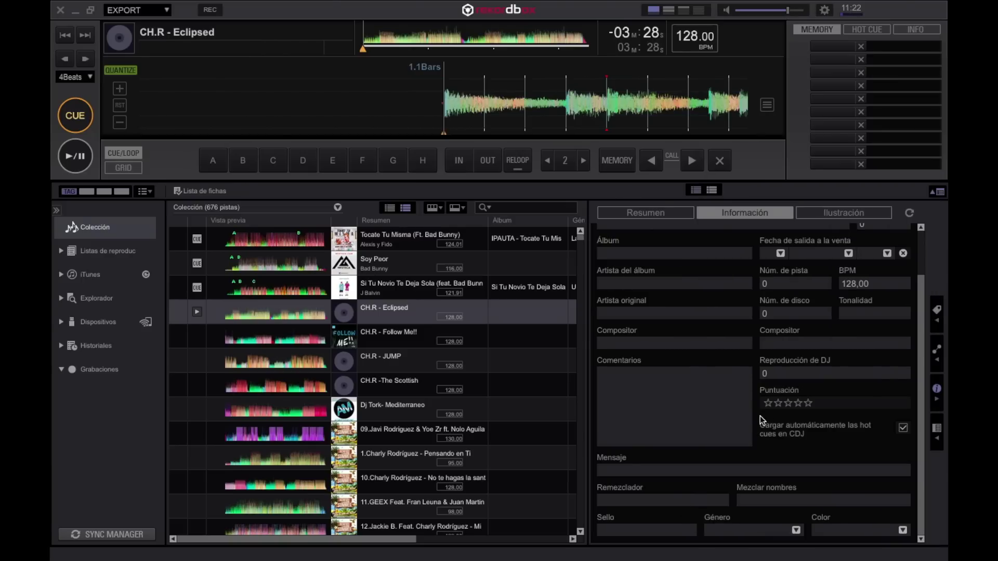
- Look through the categories available for filtering the track search, keeping the current one
left_click(489, 208)
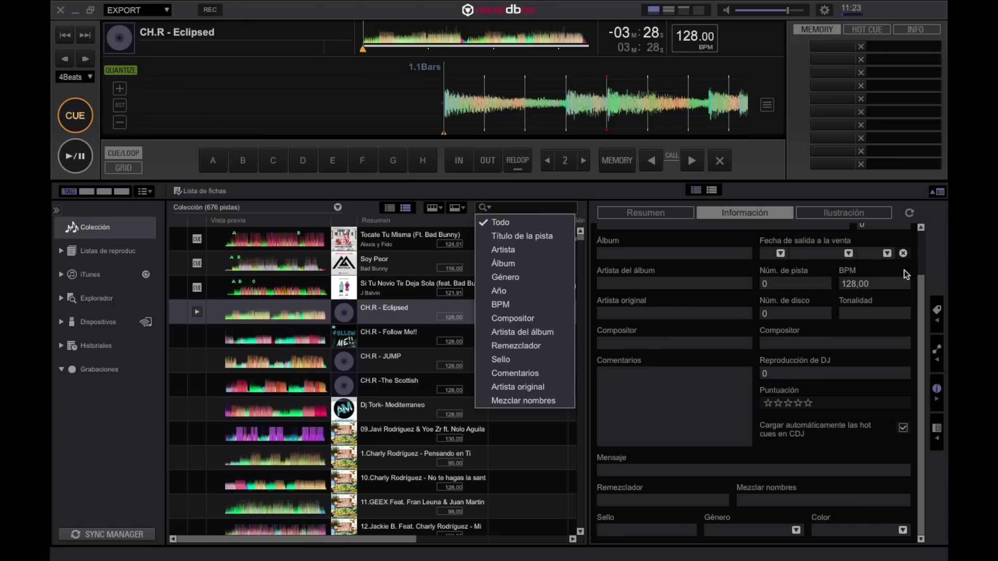
left_click(934, 235)
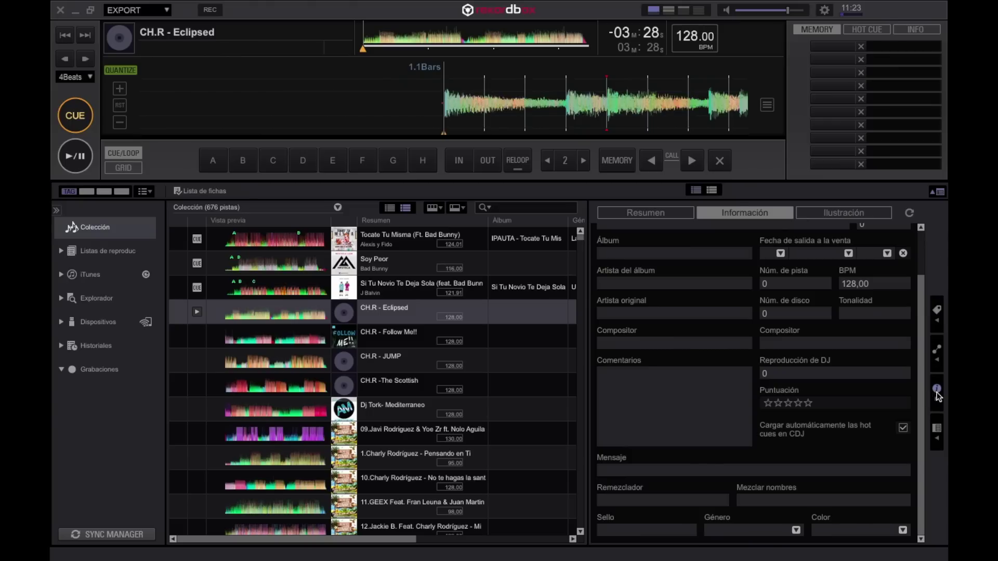
- View the tag pane with its Components and Situation categories, and briefly show and hide the related tracks pane
left_click(938, 312)
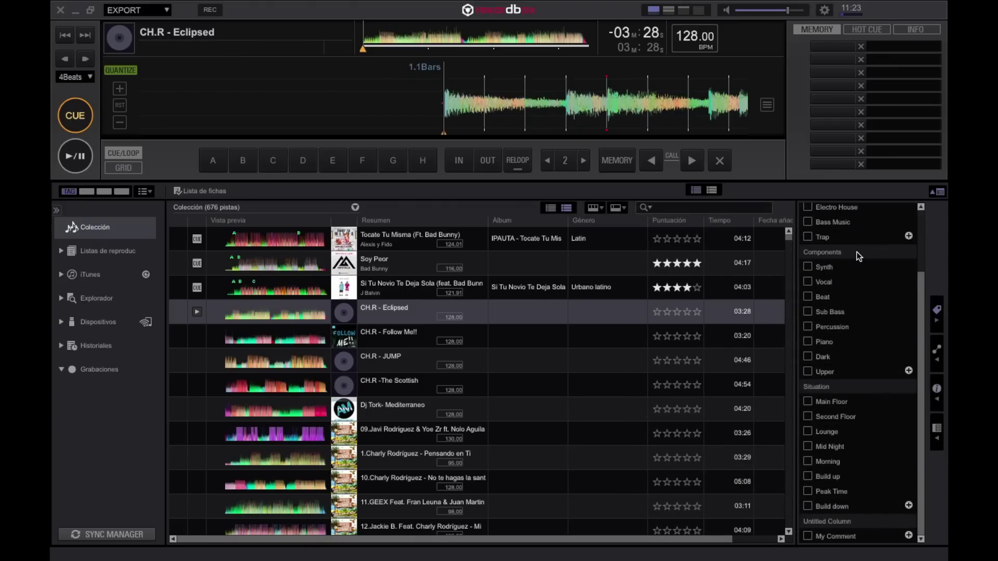
scroll(857, 256, "up", 3)
scroll(857, 255, "down", 3)
left_click(937, 354)
left_click(938, 353)
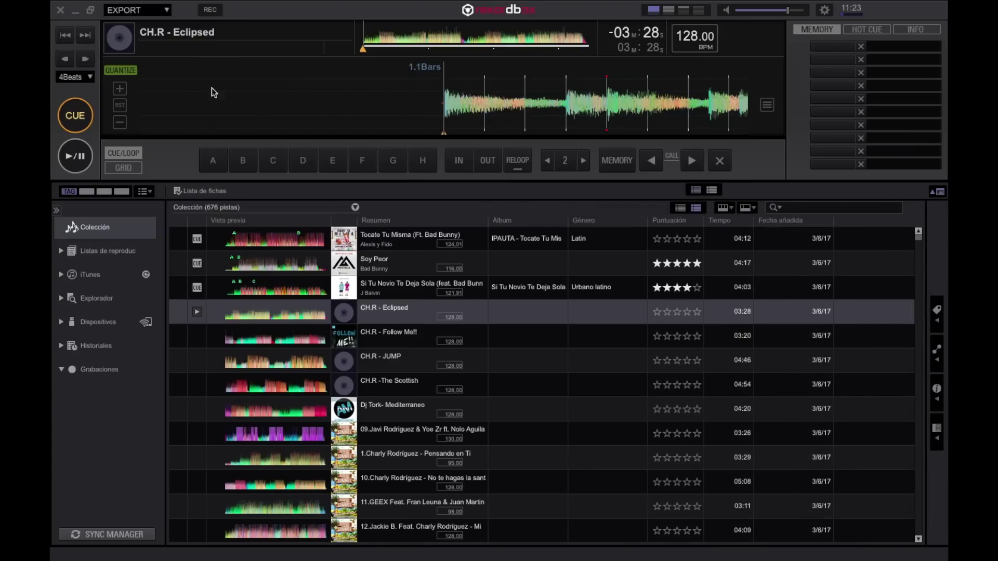
- Select Colección in the library tree, and expand and collapse Listas de reproducción to view its playlists
left_click(96, 230)
left_click(62, 252)
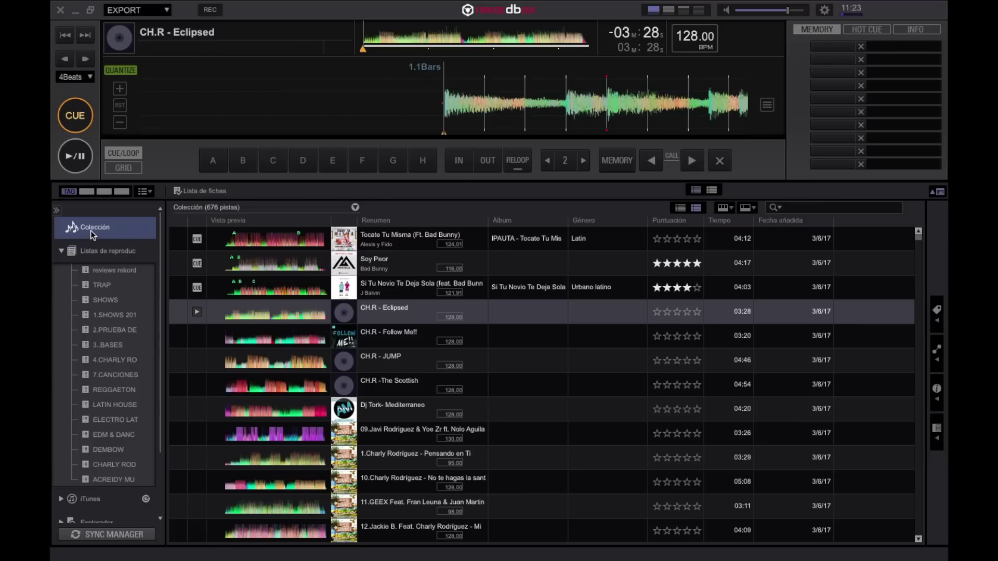
left_click(61, 252)
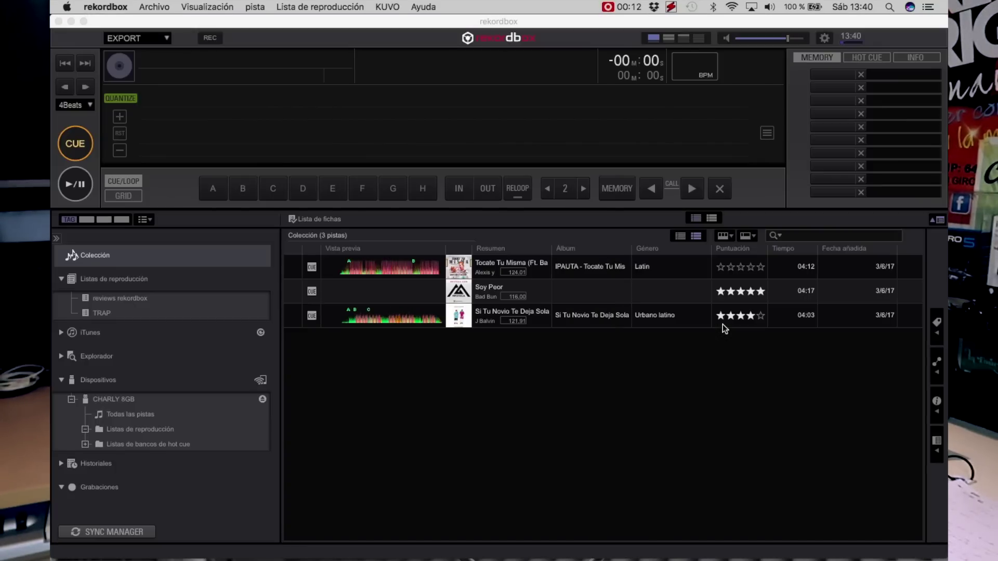
- Compare Colección with Listas de reproducción and show the contents of the reviews rekordbox playlist
left_click(129, 297)
left_click(124, 279)
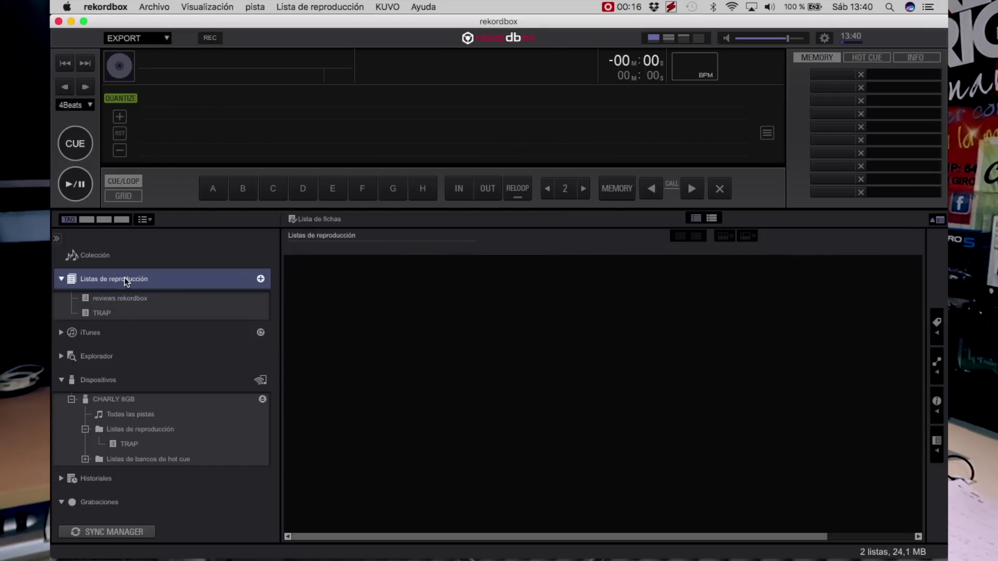
left_click(104, 256)
left_click(114, 283)
left_click(117, 298)
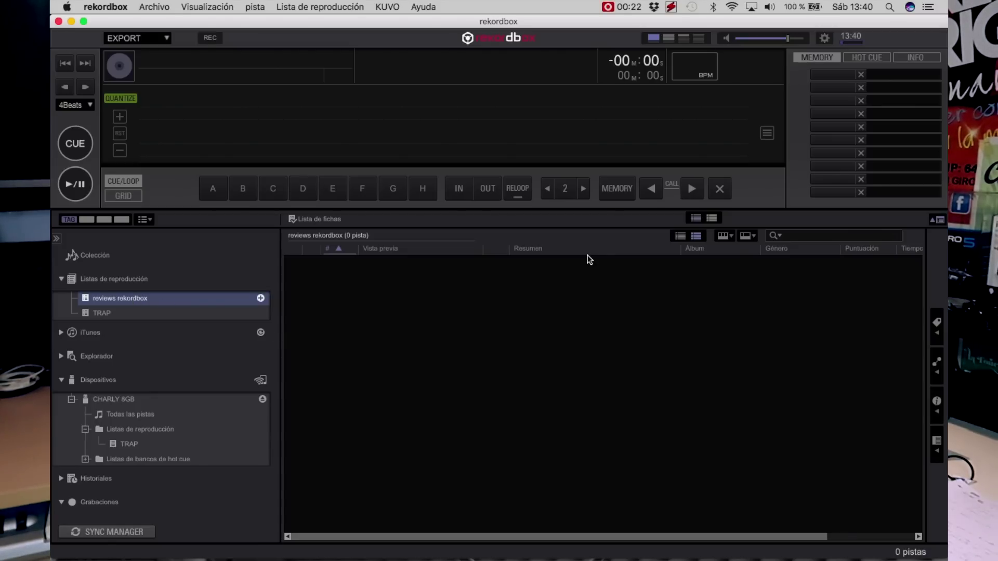
- Import the Finder items from ACREIDY MUSIC through SHOWS in MUSICA RAIZ REKORBOX into rekordbox's Listas de reproducción
left_click_drag(800, 22, 799, 103)
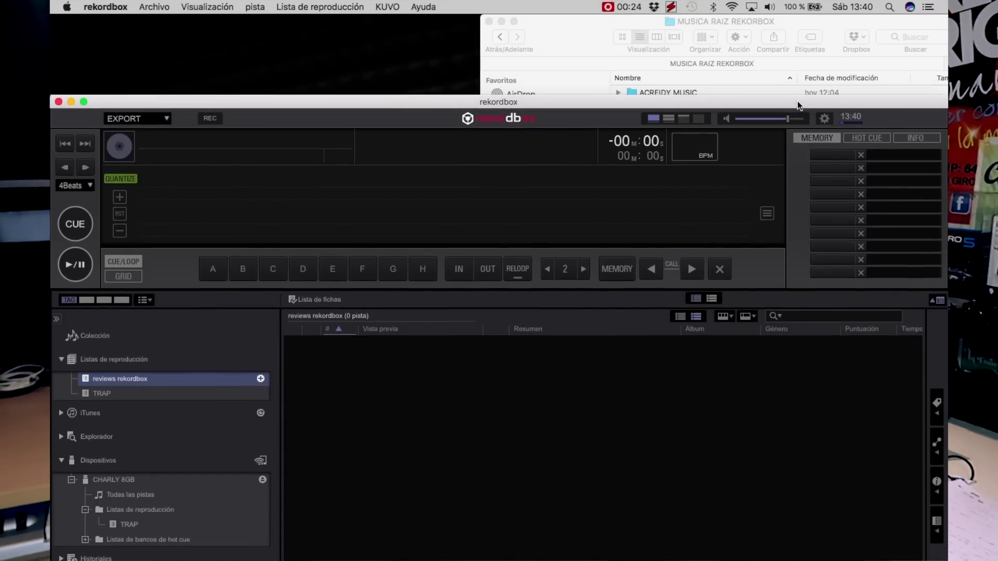
left_click(825, 20)
left_click(678, 93)
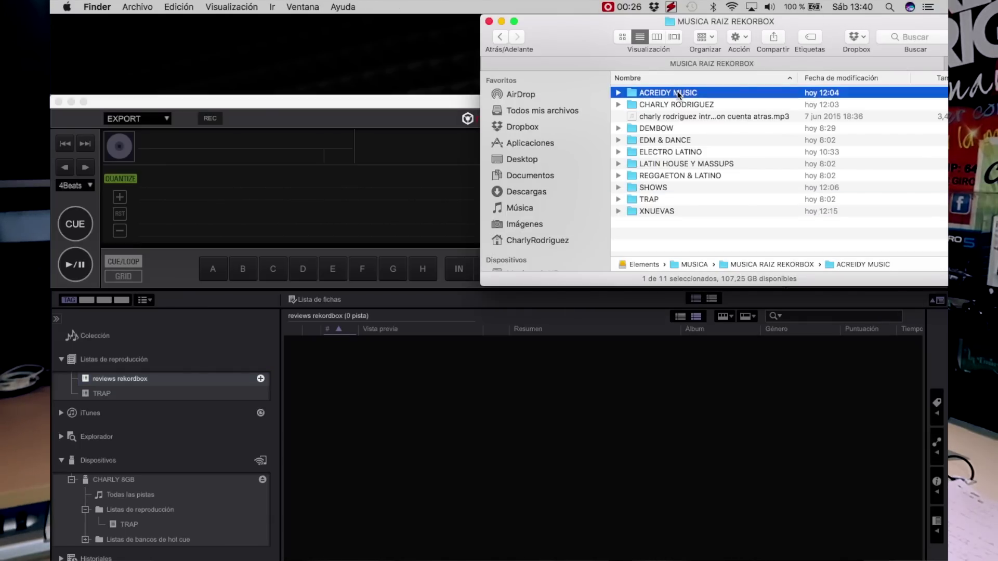
left_click(653, 188, "shift")
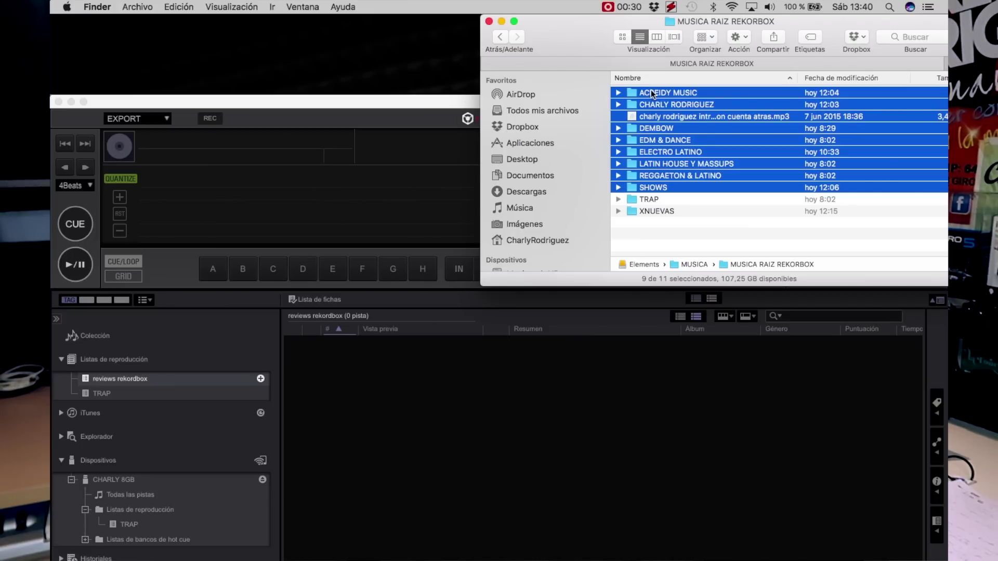
left_click_drag(650, 90, 133, 361)
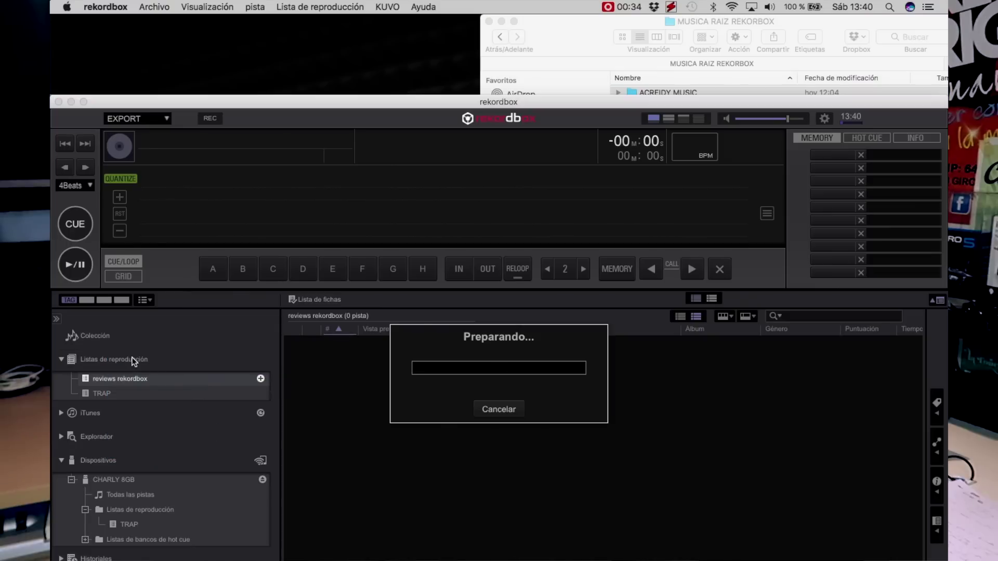
left_click_drag(336, 102, 337, 13)
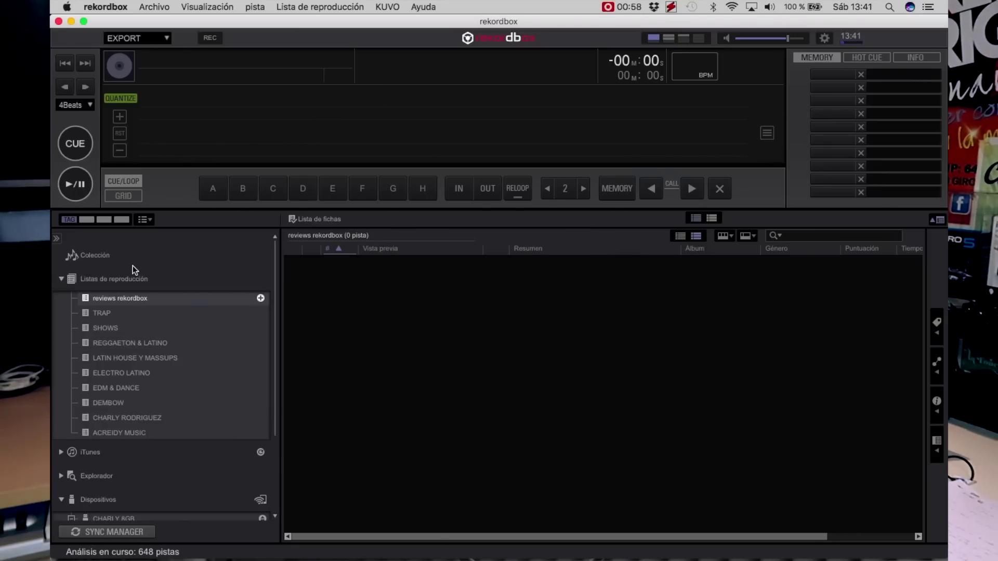
- Examine the imported tracks in Colección and their individual analysis progress
left_click(100, 259)
scroll(401, 326, "down", 10)
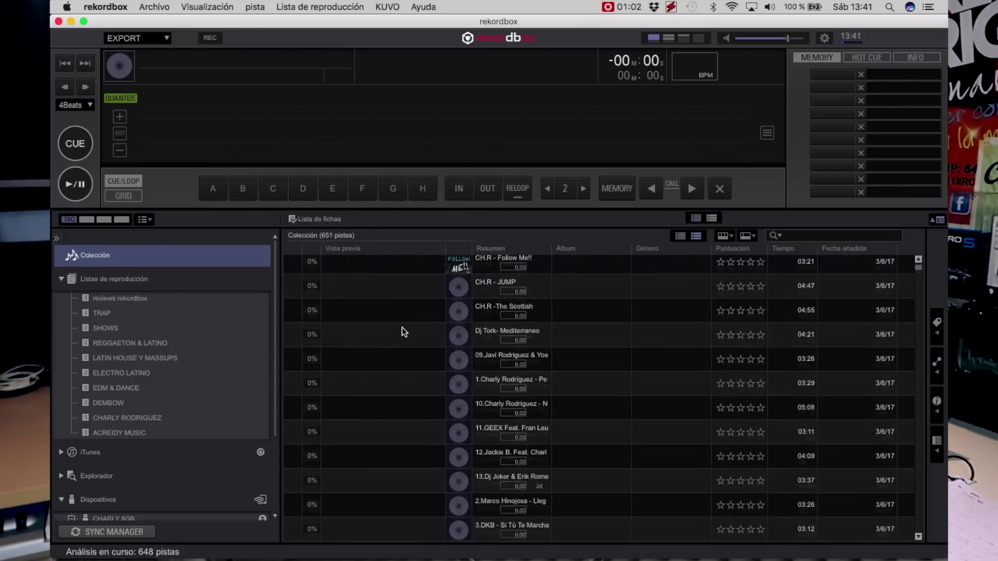
scroll(401, 326, "up", 5)
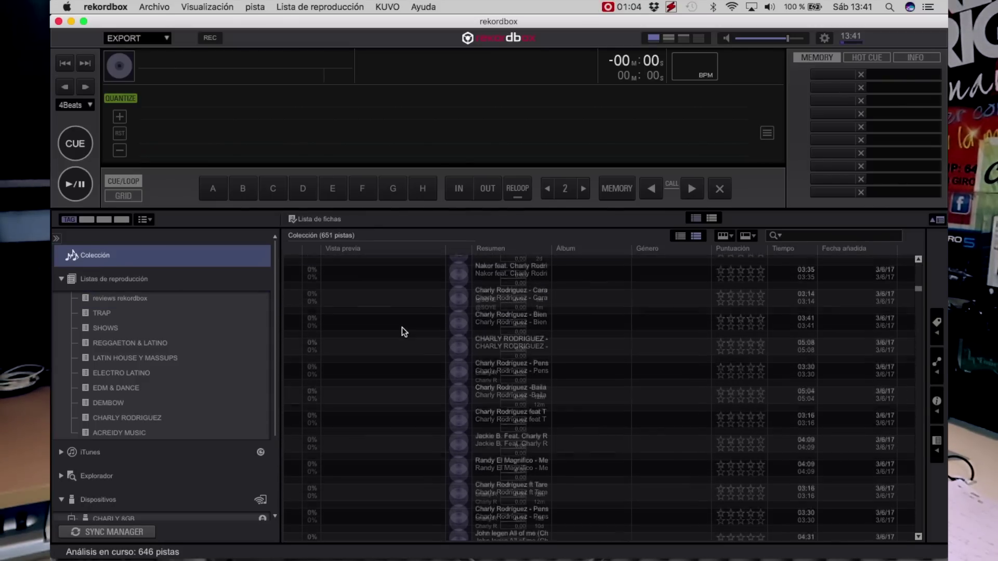
scroll(401, 327, "up", 5)
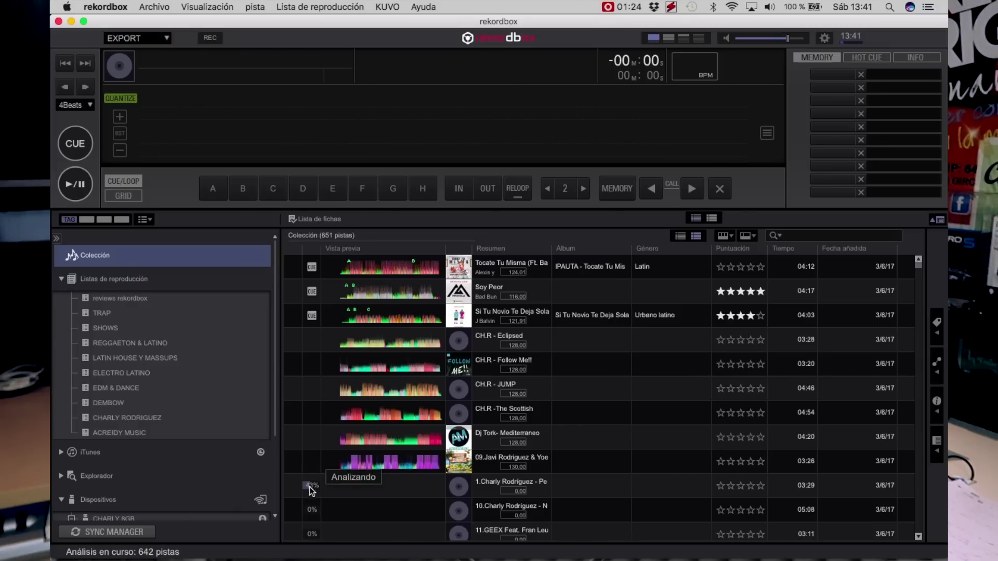
scroll(312, 499, "down", 8)
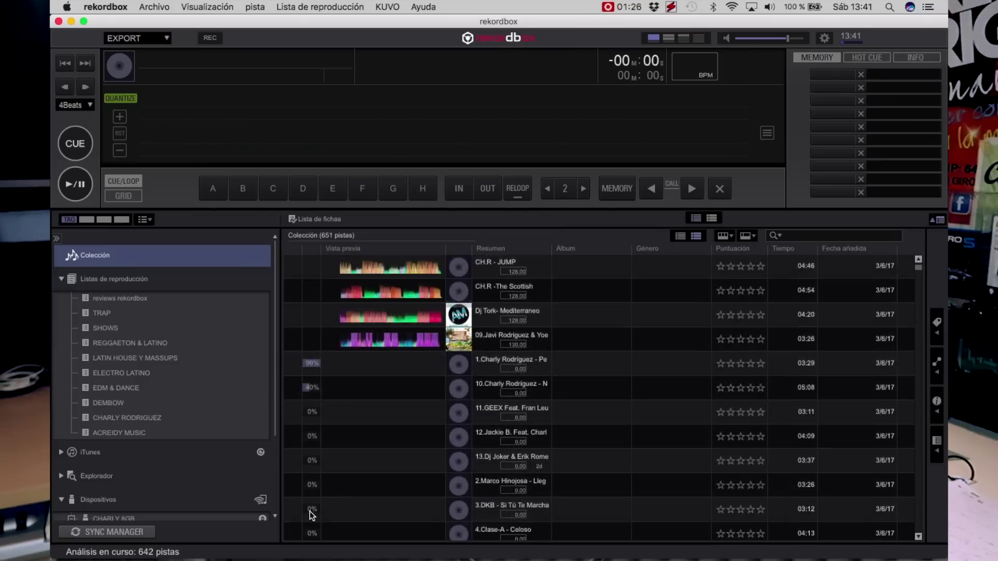
scroll(316, 389, "up", 8)
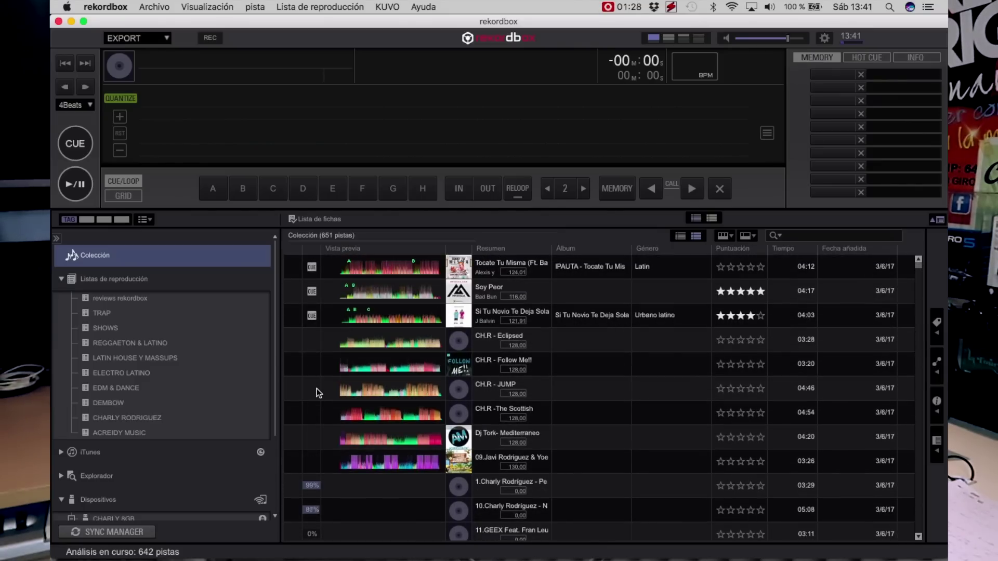
- View the tracks of the imported playlists in turn, from SHOWS and REGGAETON & LATINO down to the one below DEMBOW
left_click(114, 329)
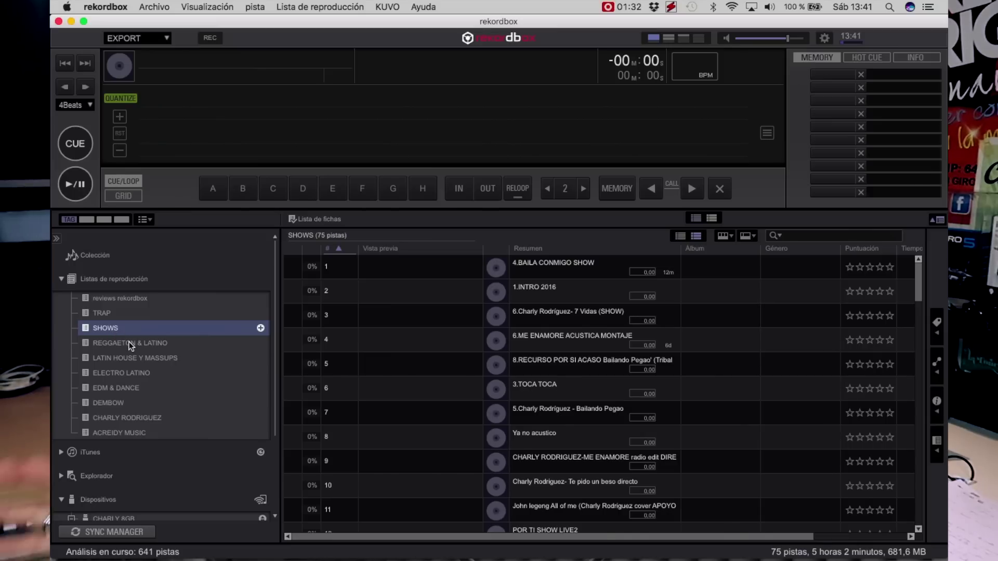
left_click(128, 344)
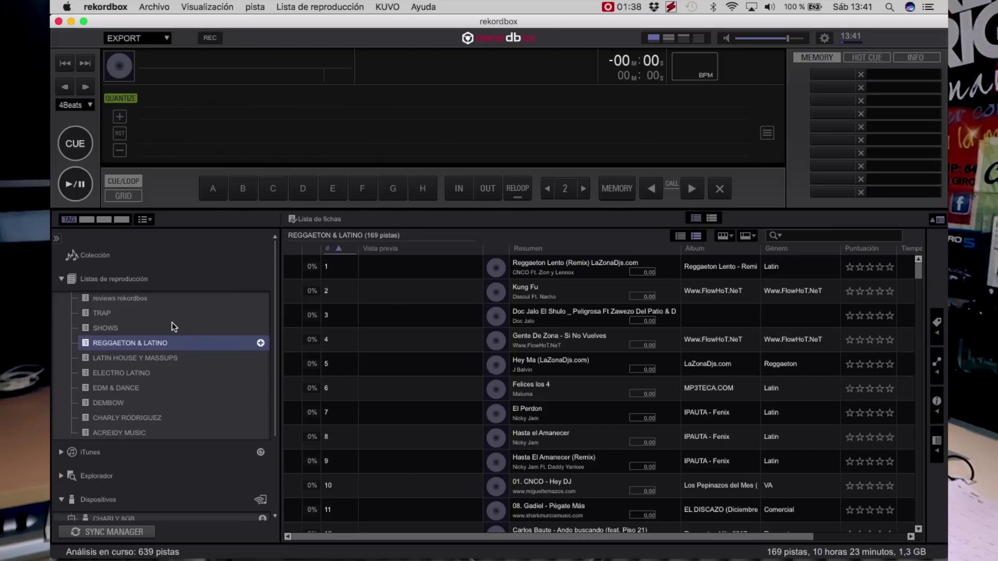
scroll(180, 320, "down", 1)
left_click(143, 345)
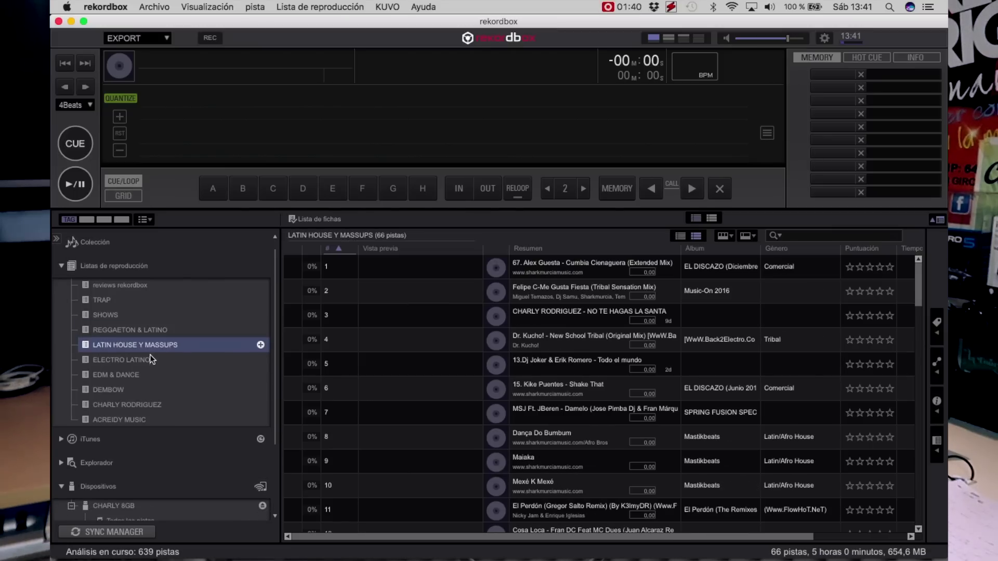
left_click(134, 358)
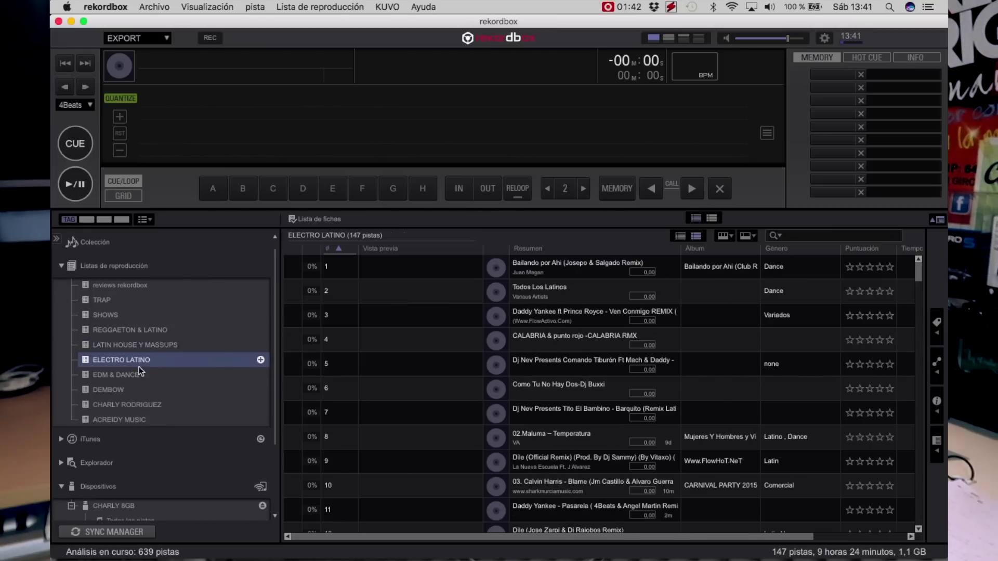
left_click(127, 376)
left_click(120, 390)
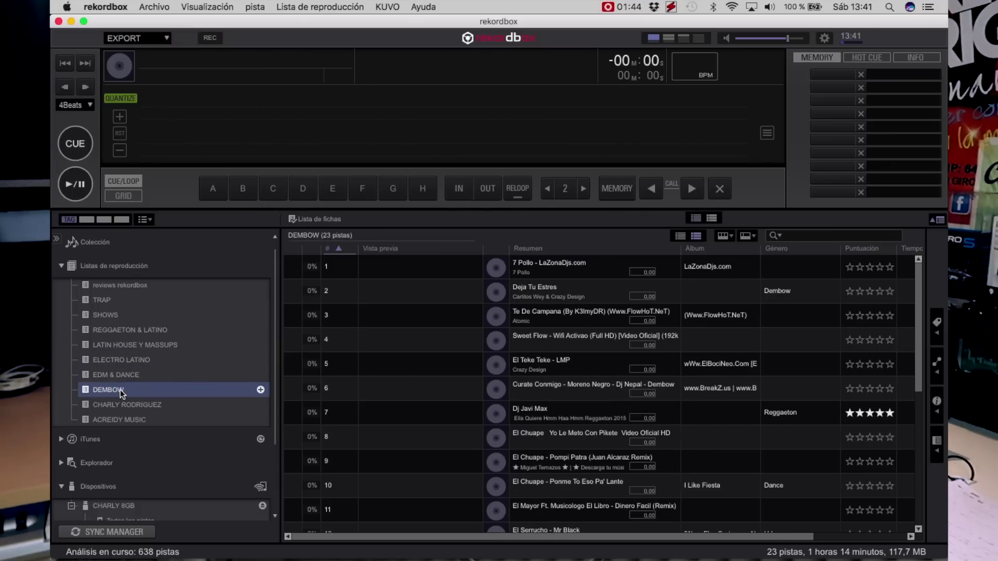
left_click(118, 404)
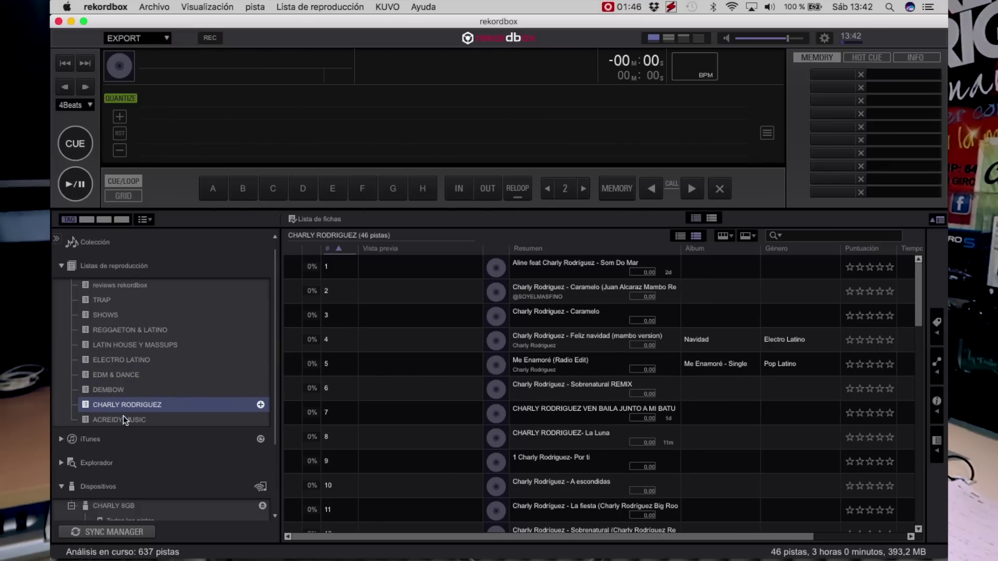
- Open the ACREIDY MUSIC playlist and review the waveforms and analysis progress of its tracks
left_click(125, 418)
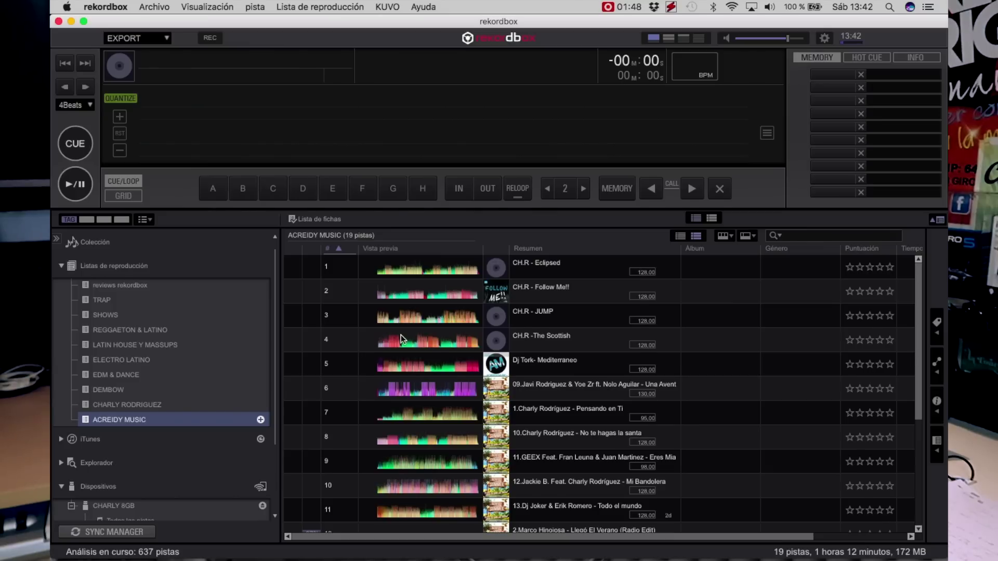
scroll(401, 334, "down", 5)
scroll(400, 335, "up", 3)
scroll(401, 335, "up", 3)
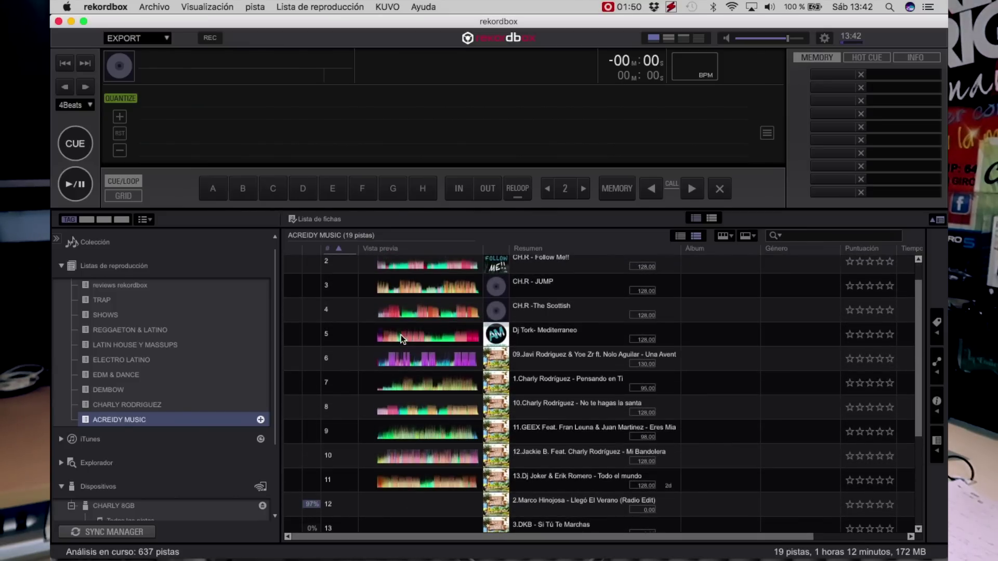
scroll(401, 335, "down", 6)
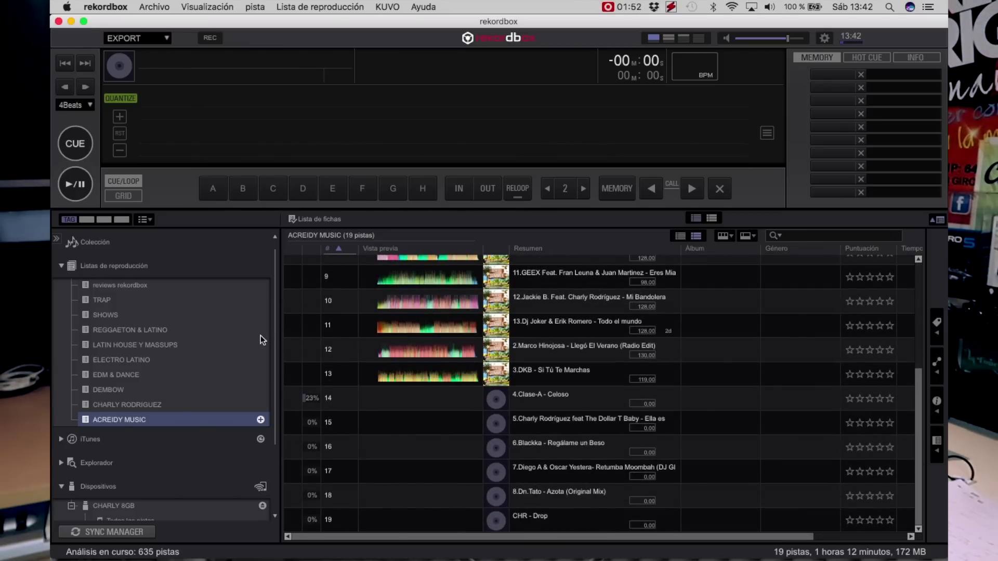
scroll(167, 341, "up", 1)
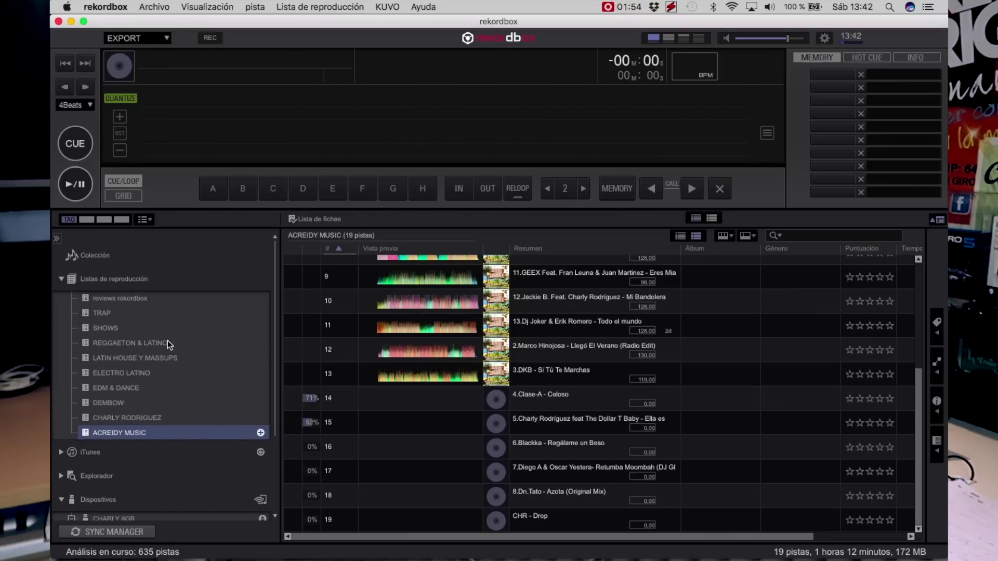
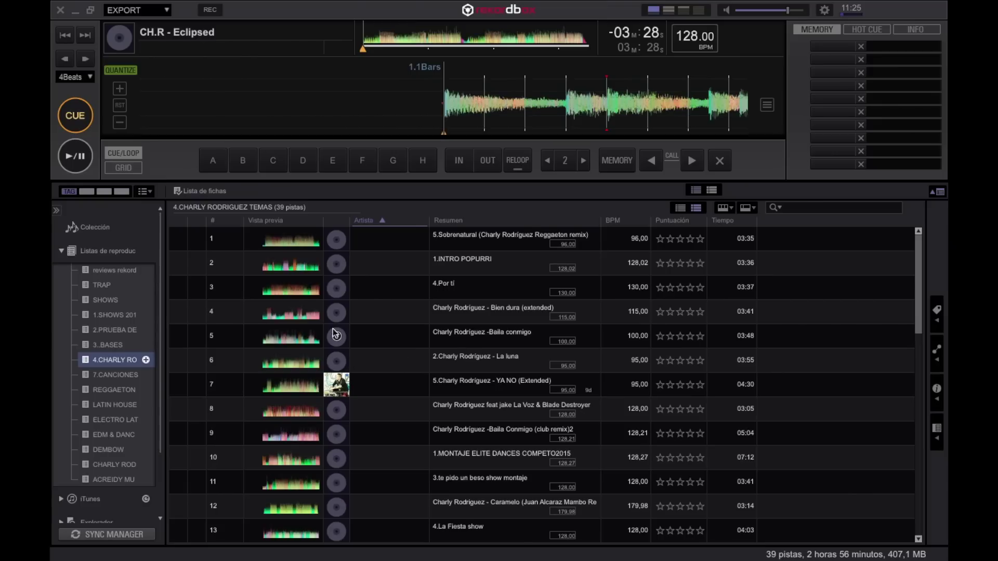
- Add the 100 BPM track Baila conmigo to the reviews rekordbox playlist and open that playlist
left_click_drag(499, 338, 121, 270)
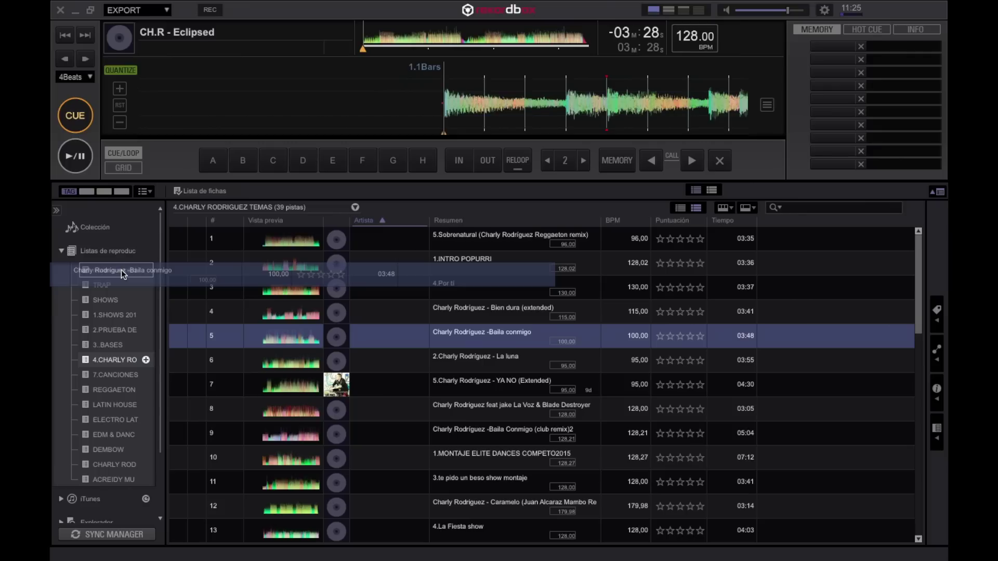
left_click_drag(120, 270, 121, 269)
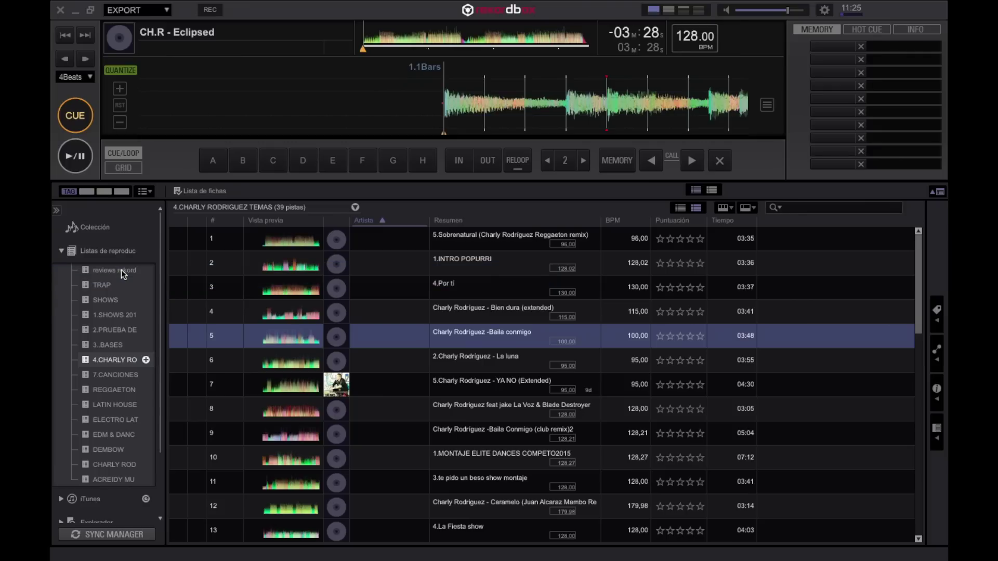
left_click(121, 271)
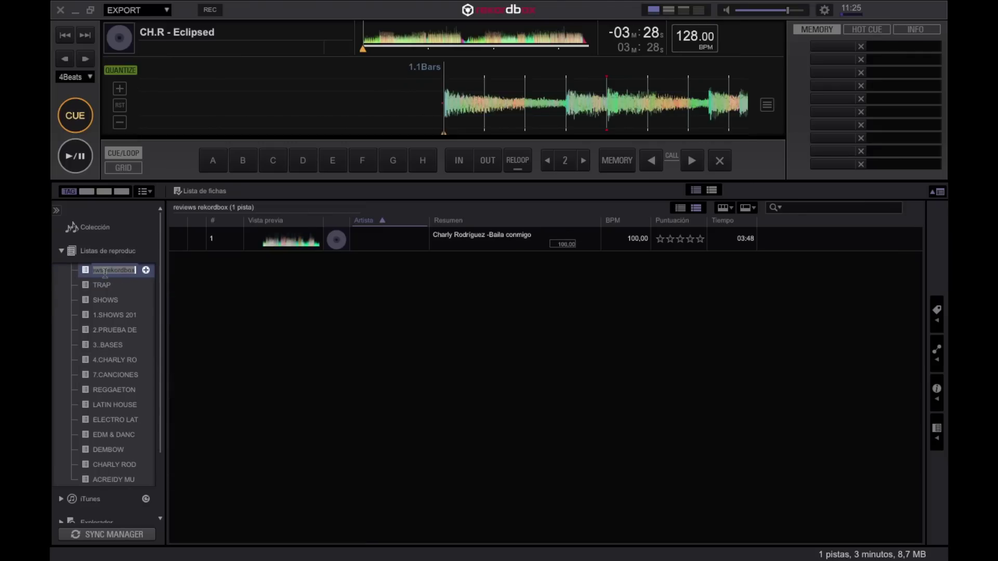
- Add 6.ME ENAMORE ACUSTICA MONTAJE from the SHOWS playlist to reviews rekordbox and display the updated playlist
left_click(104, 300)
left_click_drag(468, 307, 111, 270)
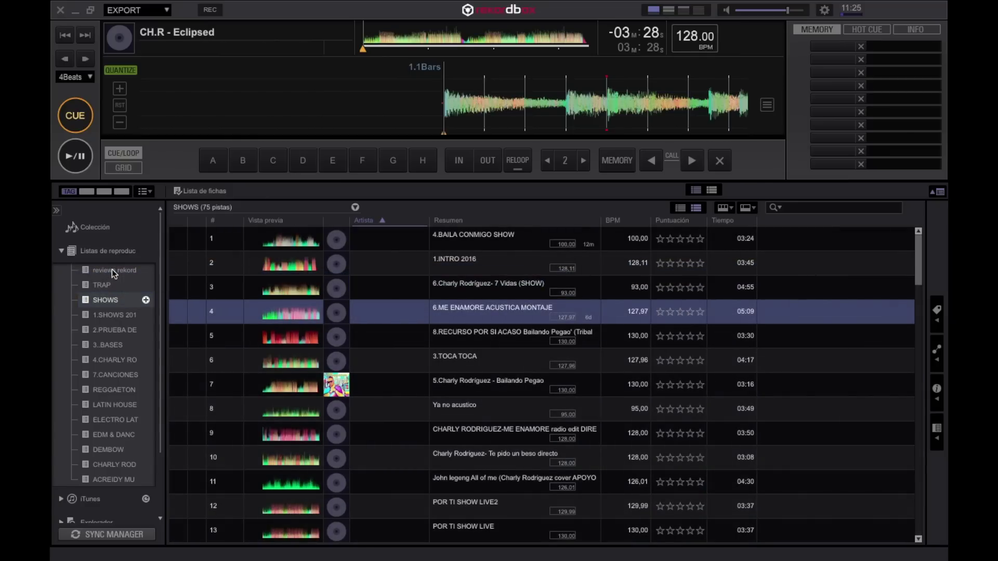
left_click(112, 269)
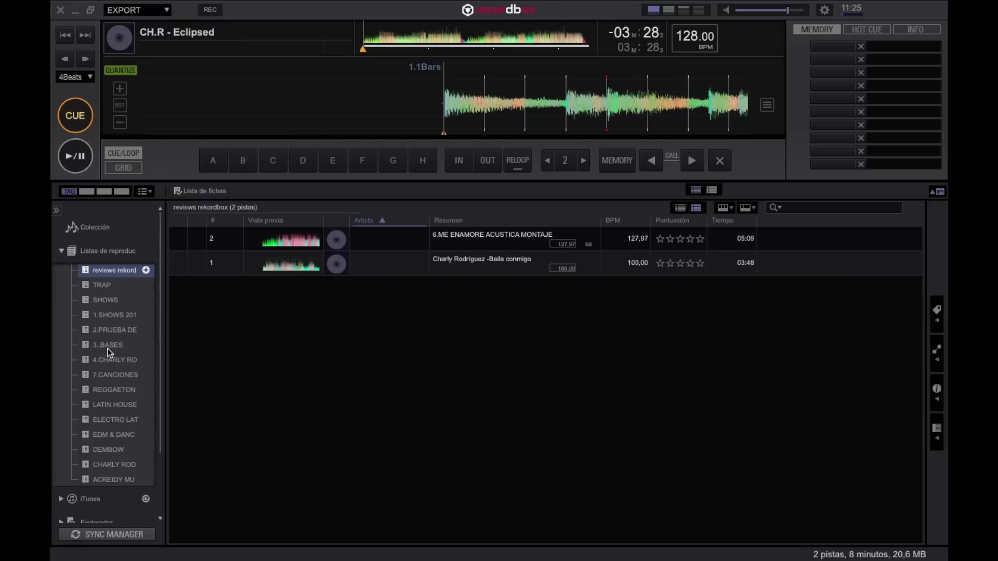
- Add 4.Caramelo show from the playlist below 3..BASES to the reviews rekordbox playlist
left_click(120, 359)
scroll(535, 378, "down", 3)
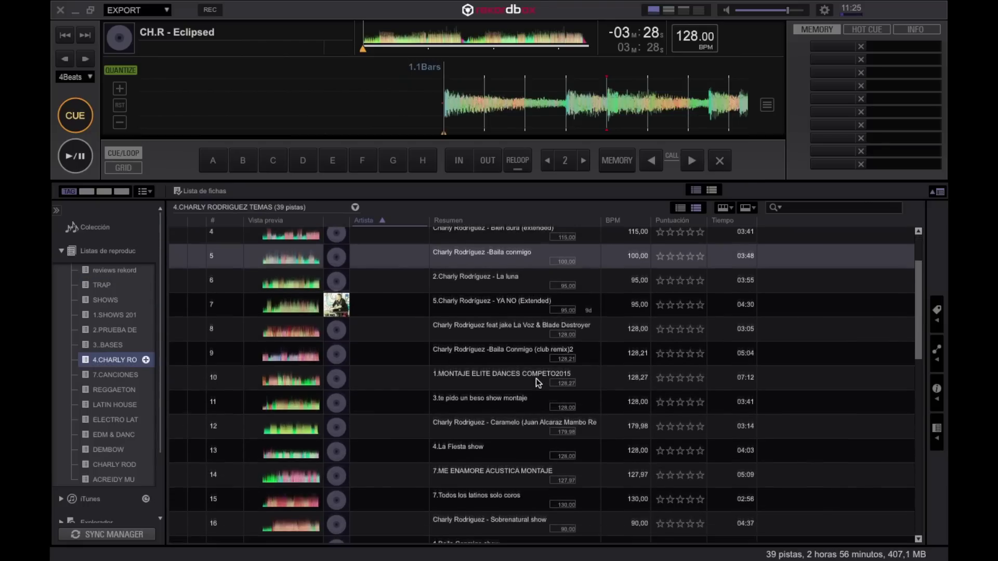
scroll(499, 459, "down", 5)
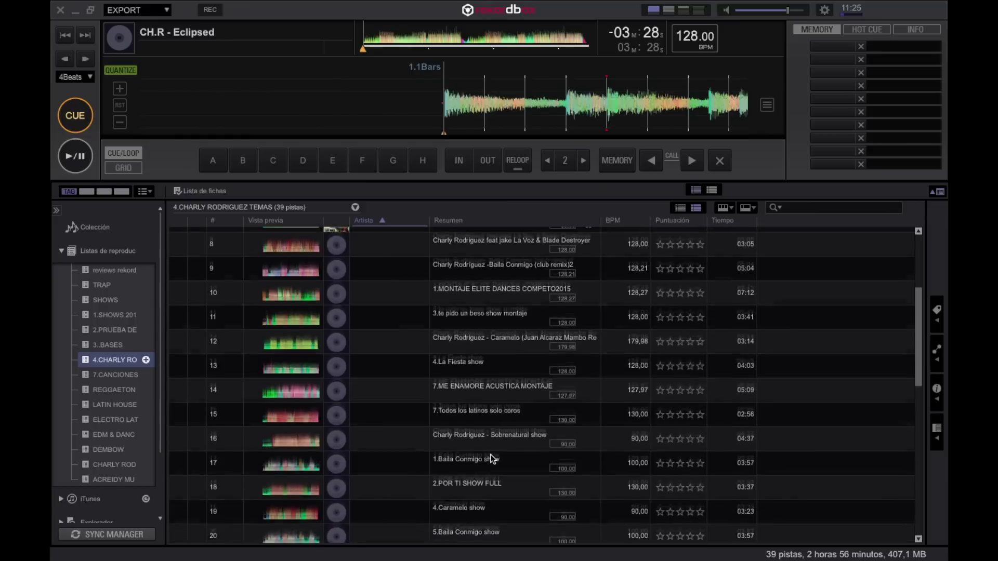
scroll(492, 459, "down", 2)
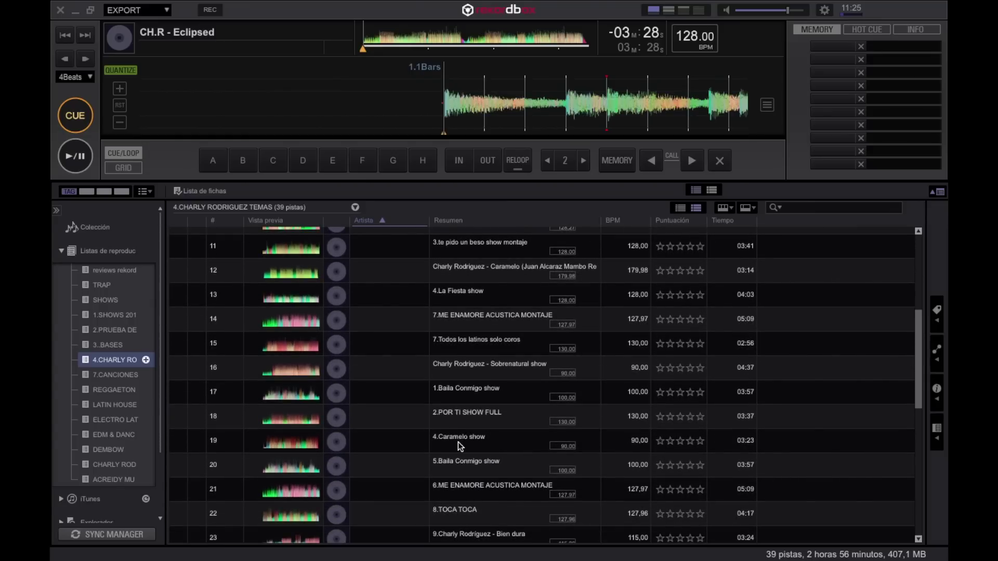
left_click_drag(464, 437, 115, 270)
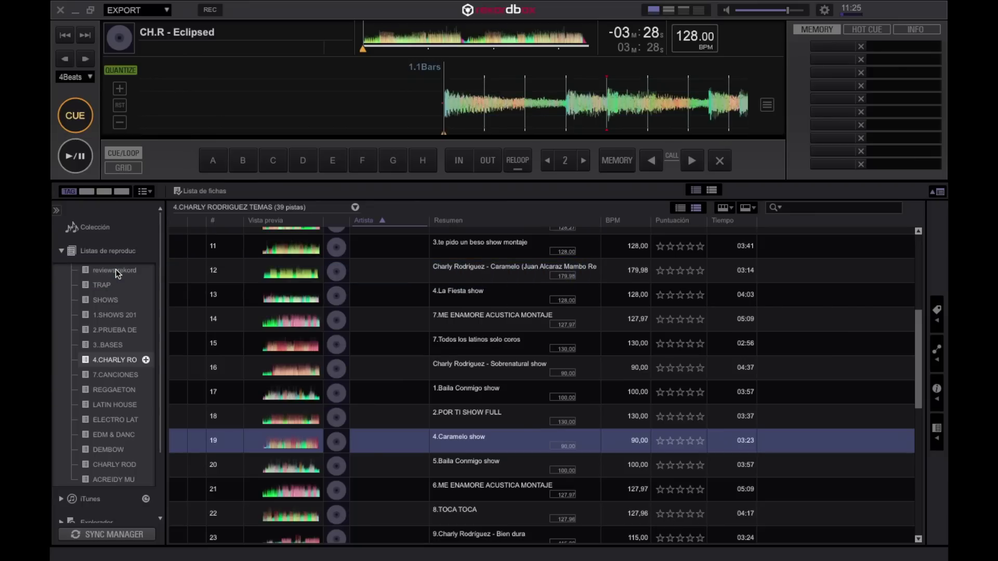
- Add track 10, No te hagas la santa, from the Collection to reviews rekordbox and display the updated playlist
left_click(89, 229)
scroll(407, 405, "down", 4)
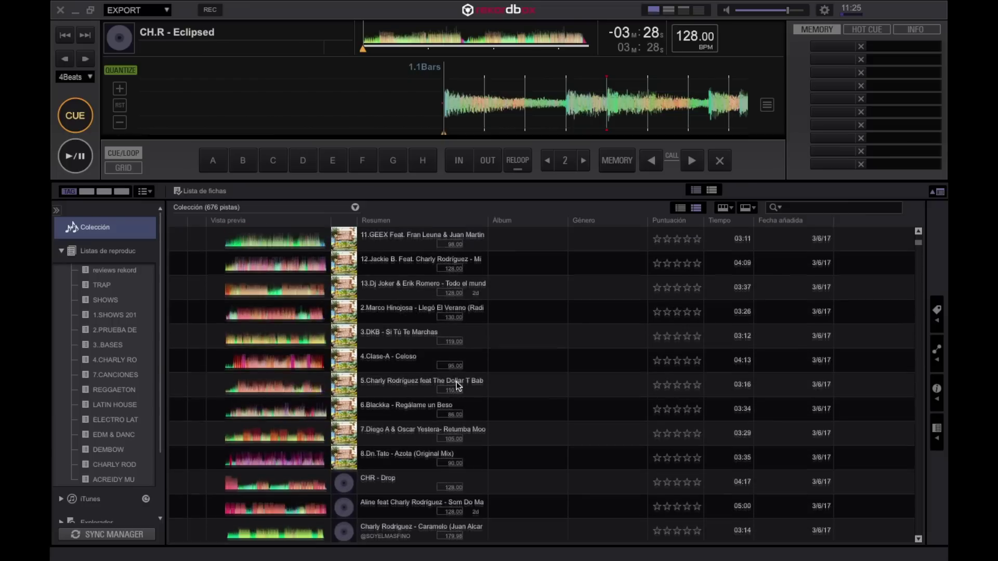
scroll(445, 370, "up", 1)
scroll(445, 369, "up", 1)
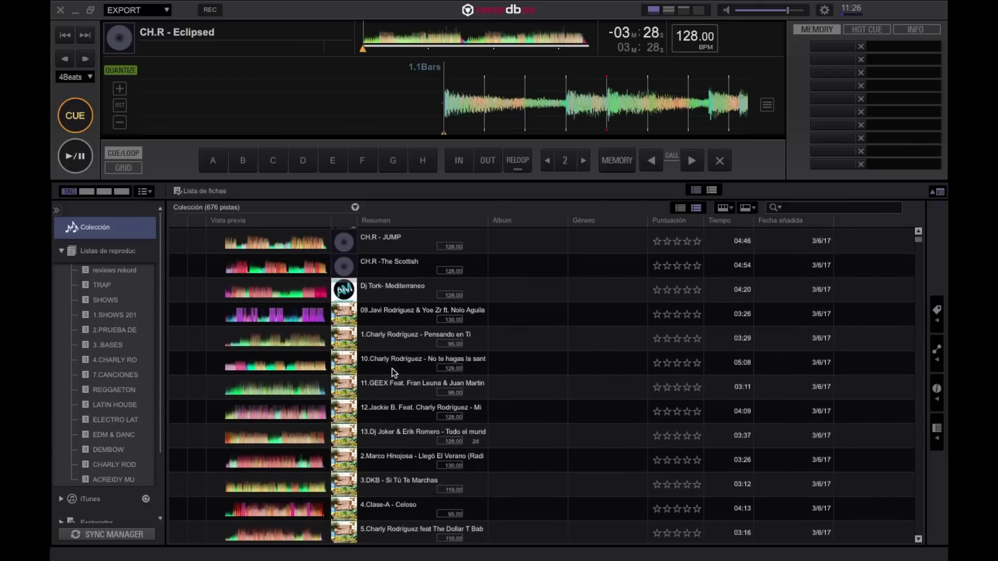
left_click_drag(399, 361, 124, 269)
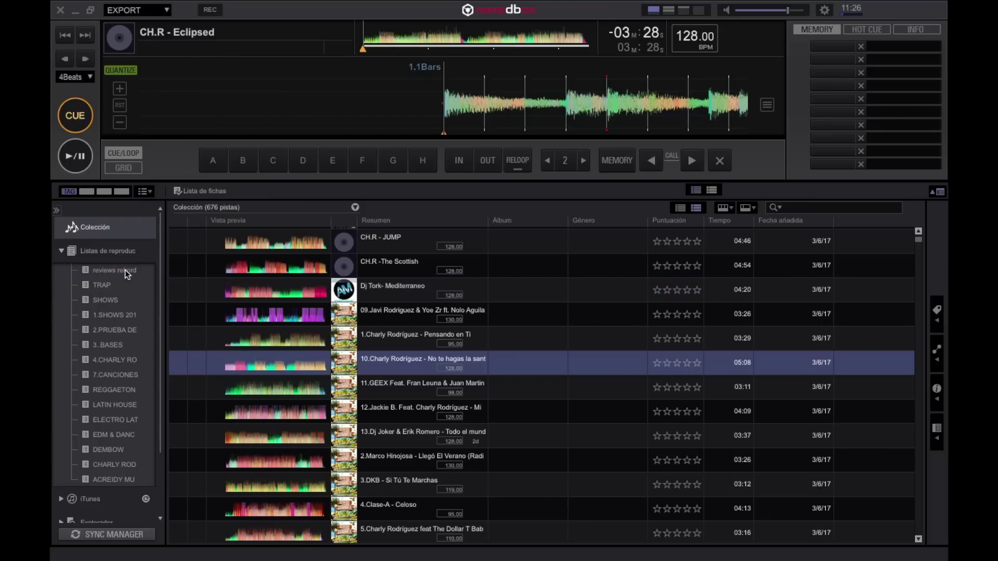
left_click(123, 270)
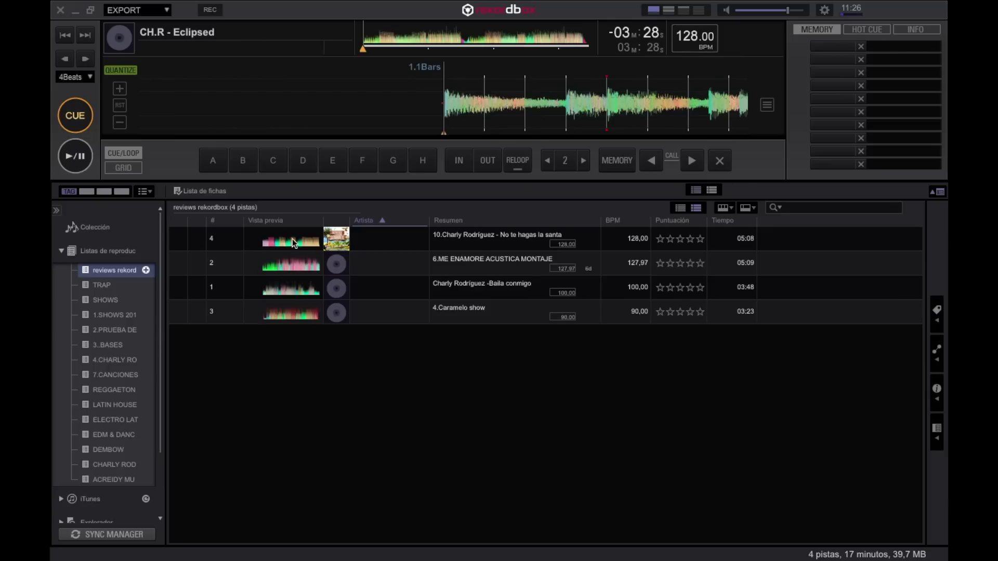
- Preview No te hagas la santa in the playlist, load it onto the deck and stop the preview
left_click(264, 240)
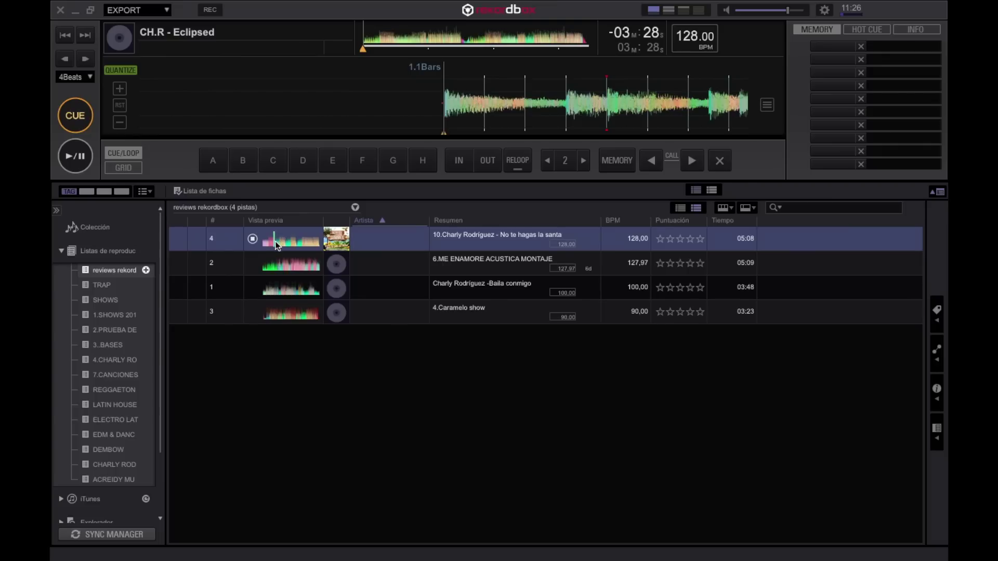
key("XF86AudioRaiseVolume")
left_click_drag(304, 242, 186, 108)
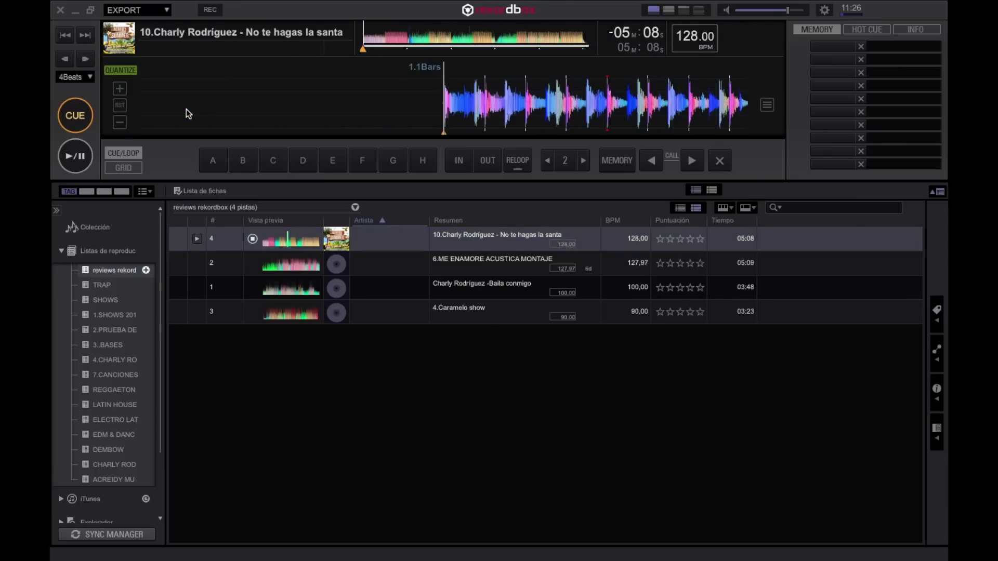
left_click(252, 239)
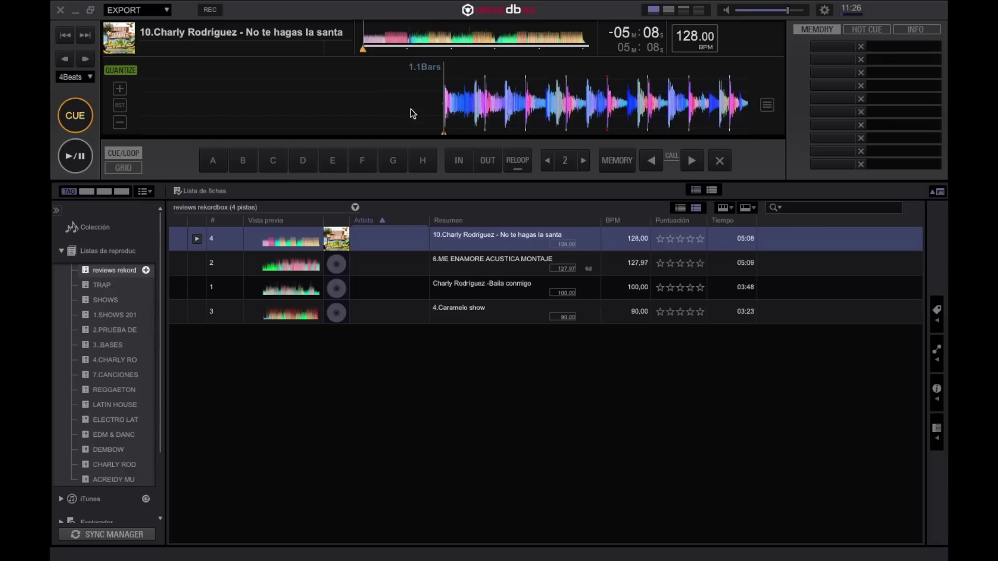
- Play the loaded track and pause it with the playhead aligned to bar 17.1
left_click(76, 155)
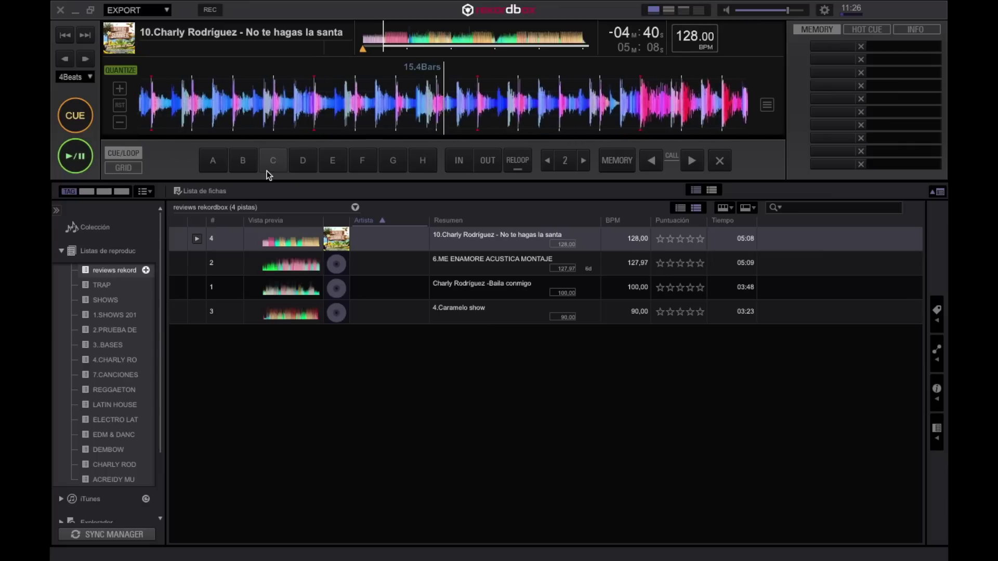
left_click(75, 156)
left_click_drag(304, 90, 329, 92)
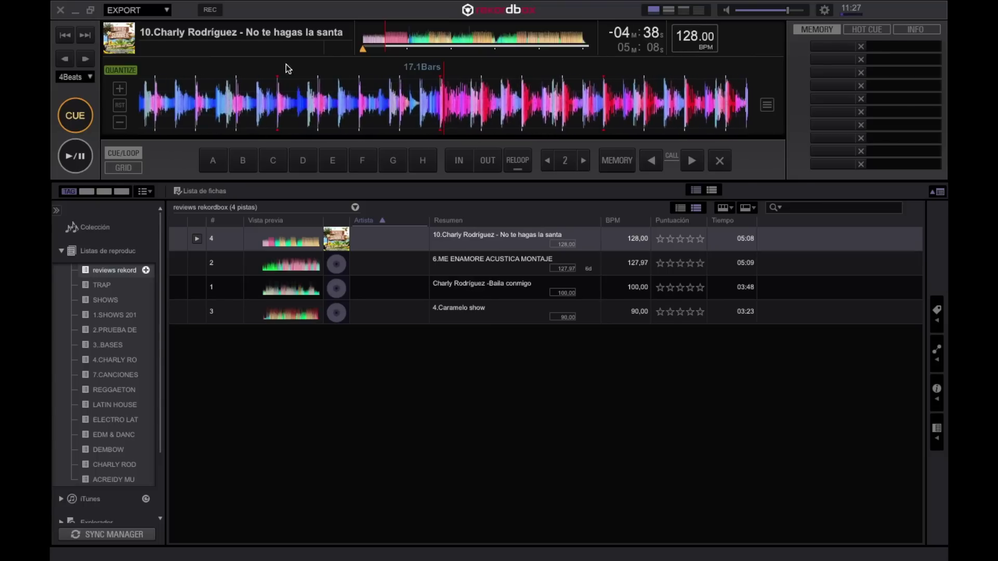
- Look at the beat grid editing controls for the loaded track, and return to the cue and loop controls
left_click(123, 70)
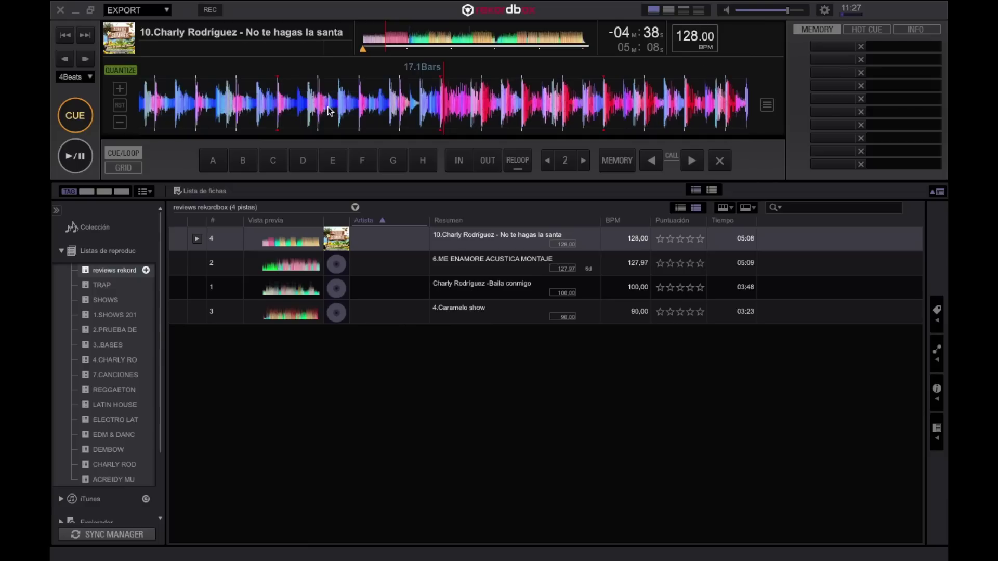
left_click(130, 169)
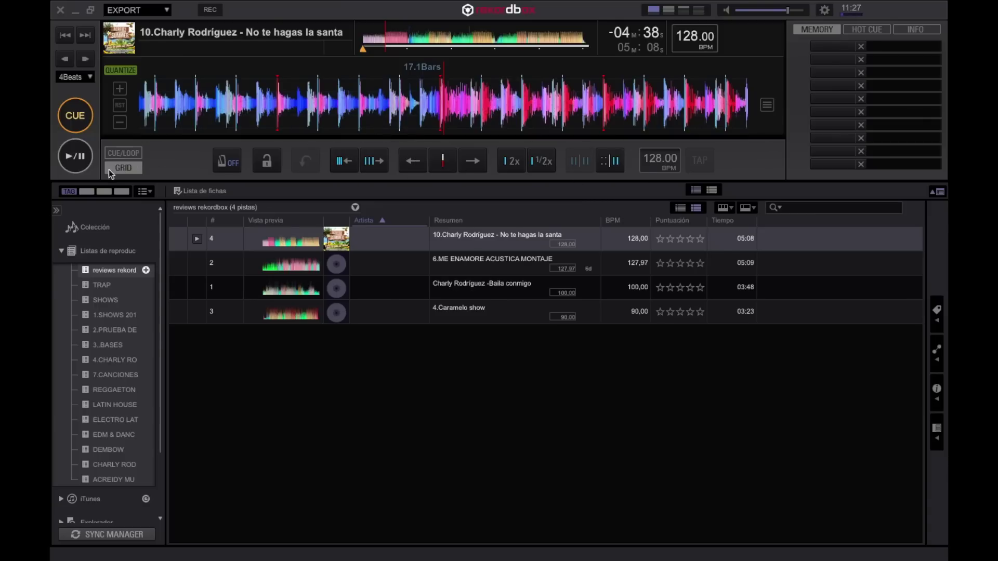
left_click(127, 152)
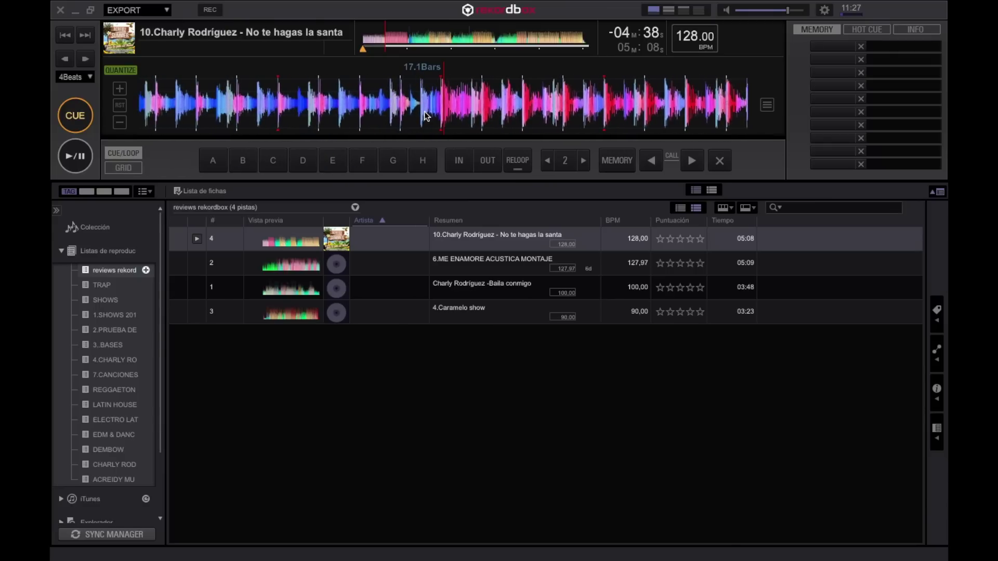
- Set the cue point and hot cue A at bar 17.1, checking the hot cue list and testing playback from it
left_click(74, 117)
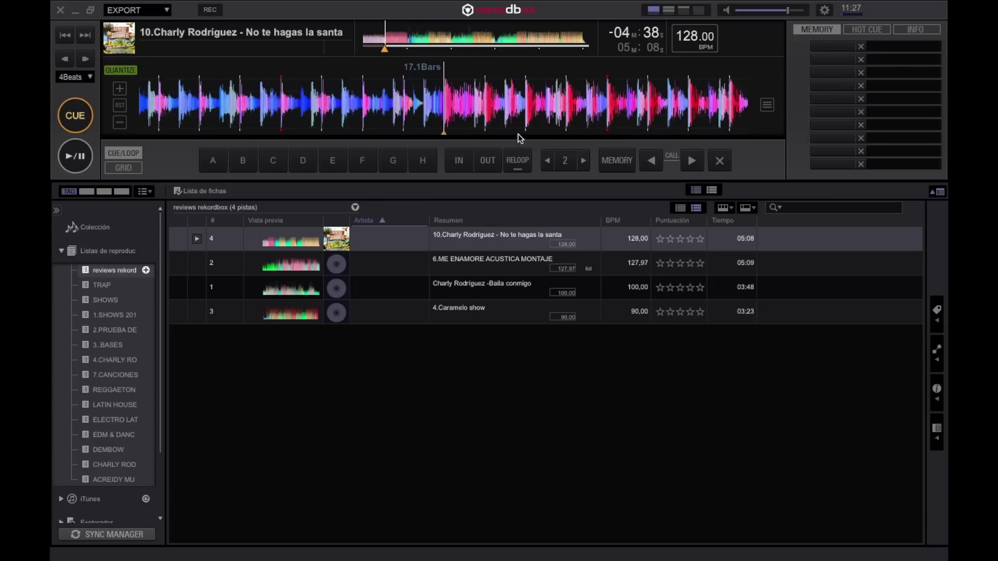
left_click(213, 161)
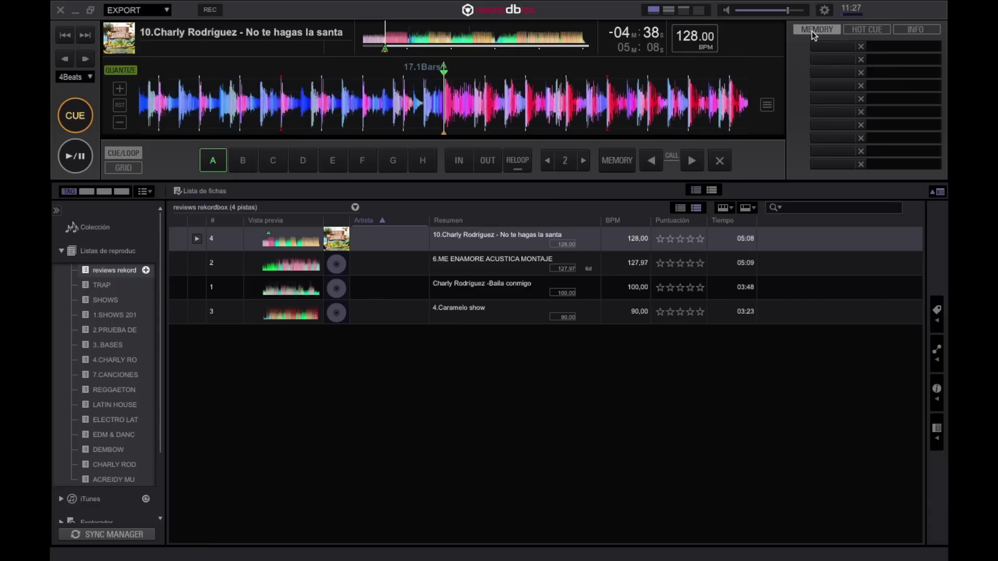
left_click(874, 29)
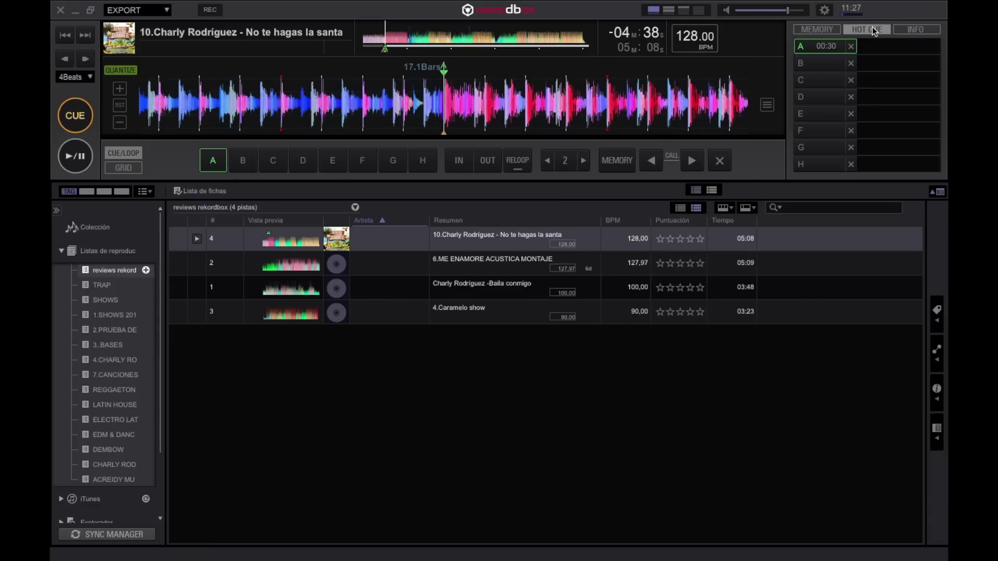
left_click(826, 32)
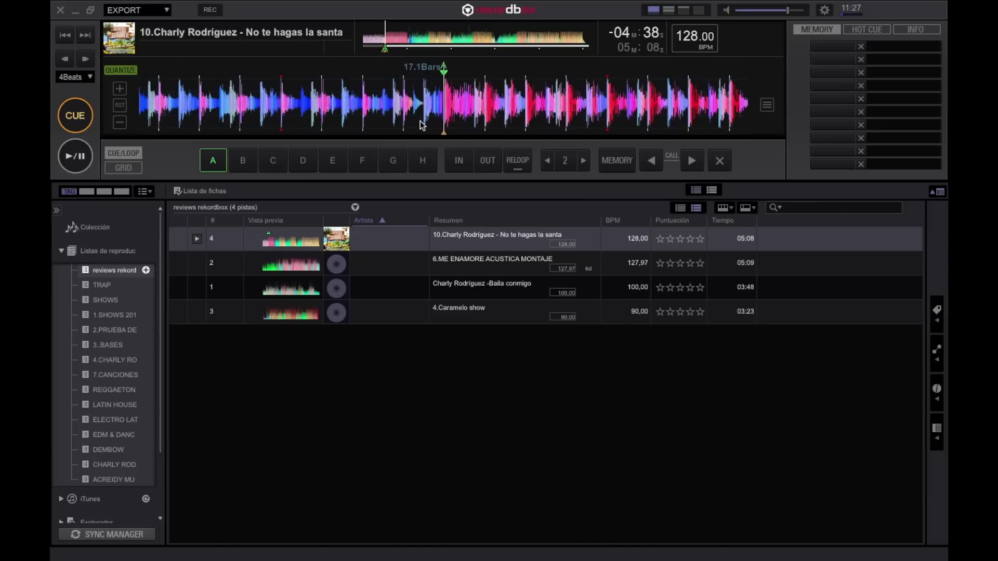
left_click(213, 165)
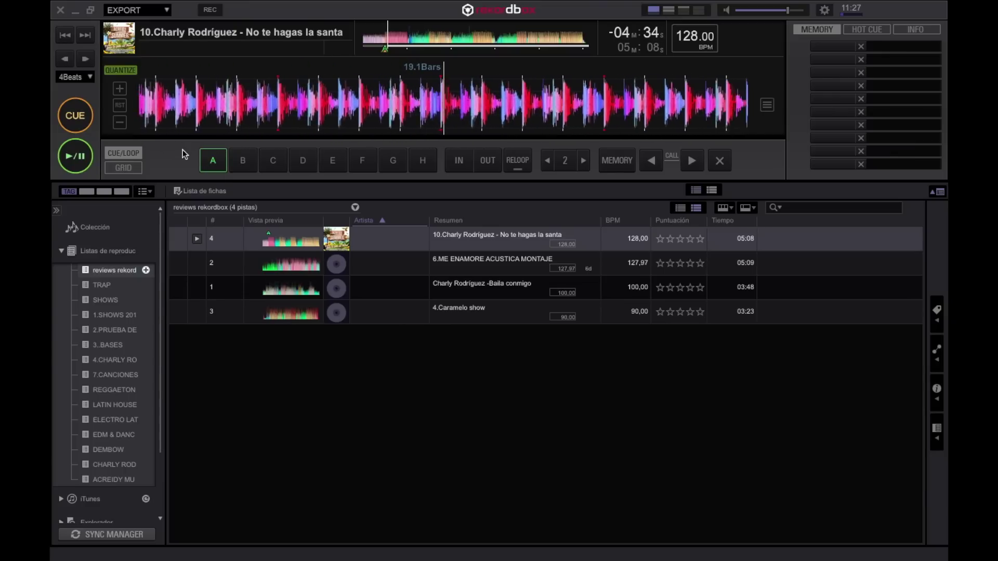
left_click(87, 129)
- Locate bar 33.1 in the track and store the cue point and hot cue B there
left_click(408, 43)
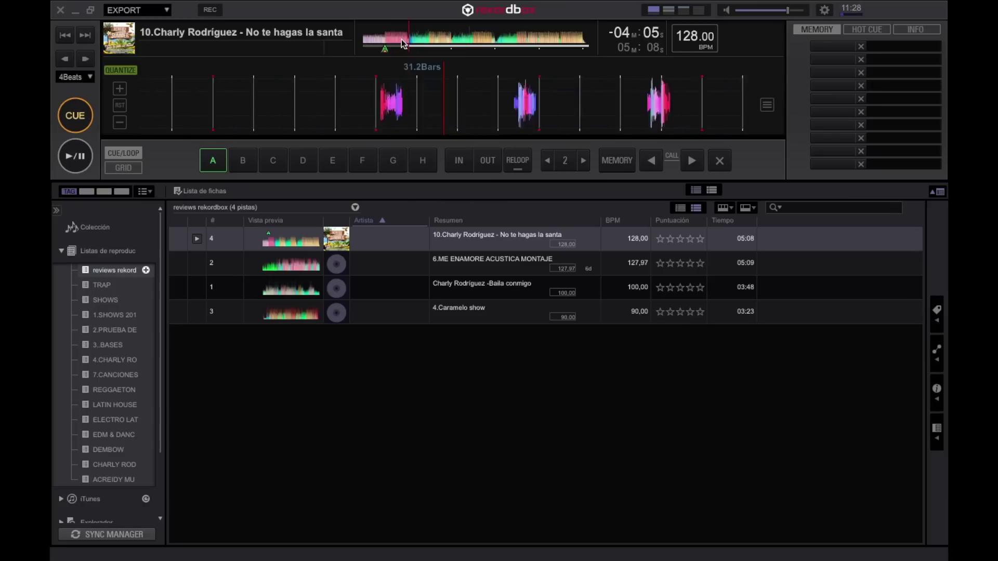
left_click(408, 43)
left_click(75, 156)
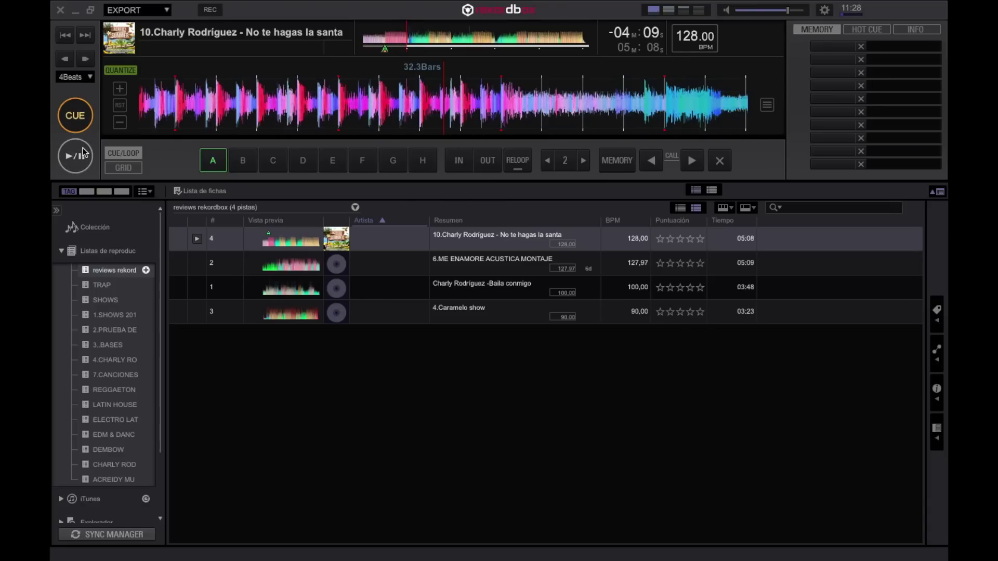
left_click(75, 116)
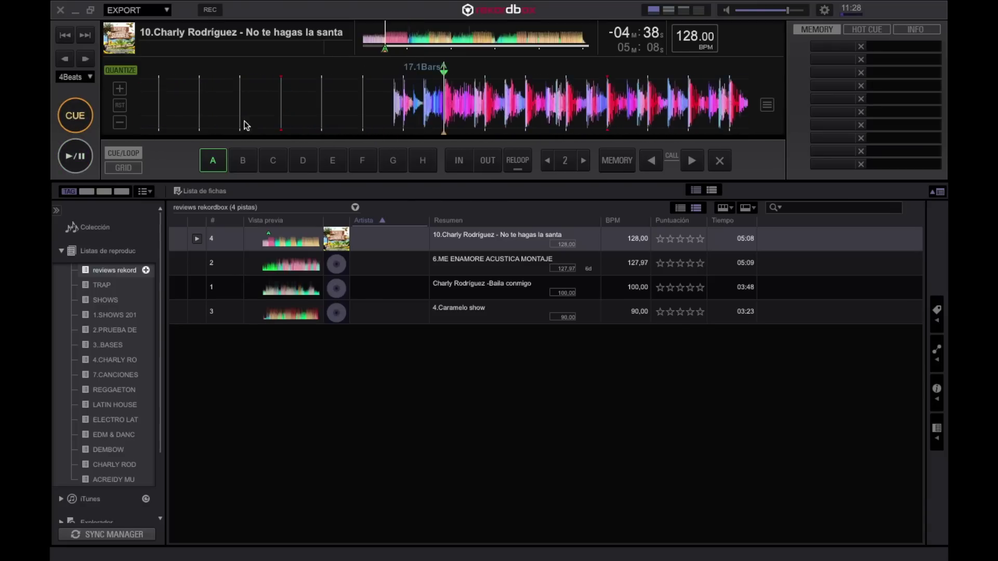
left_click(407, 44)
left_click(75, 157)
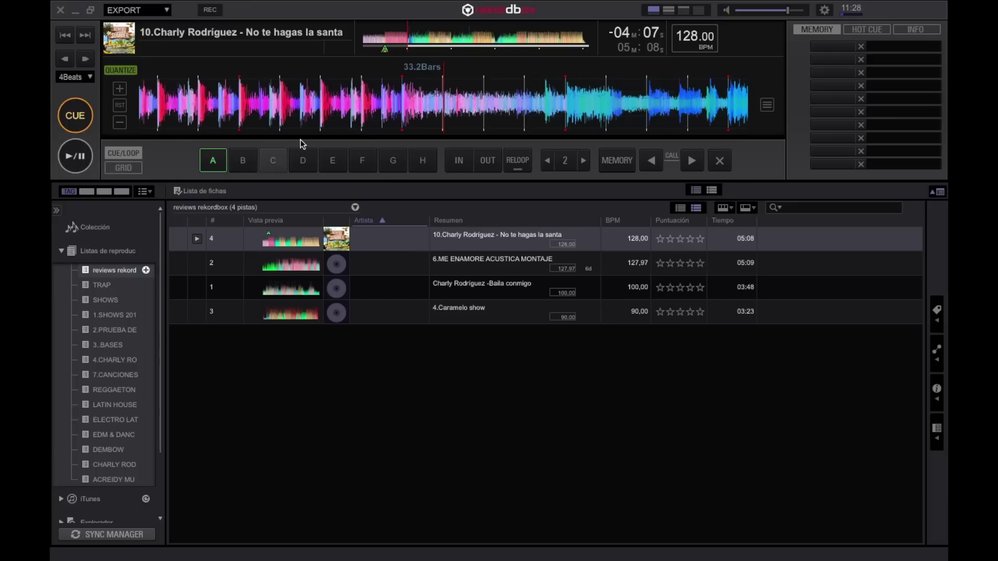
left_click_drag(327, 107, 359, 110)
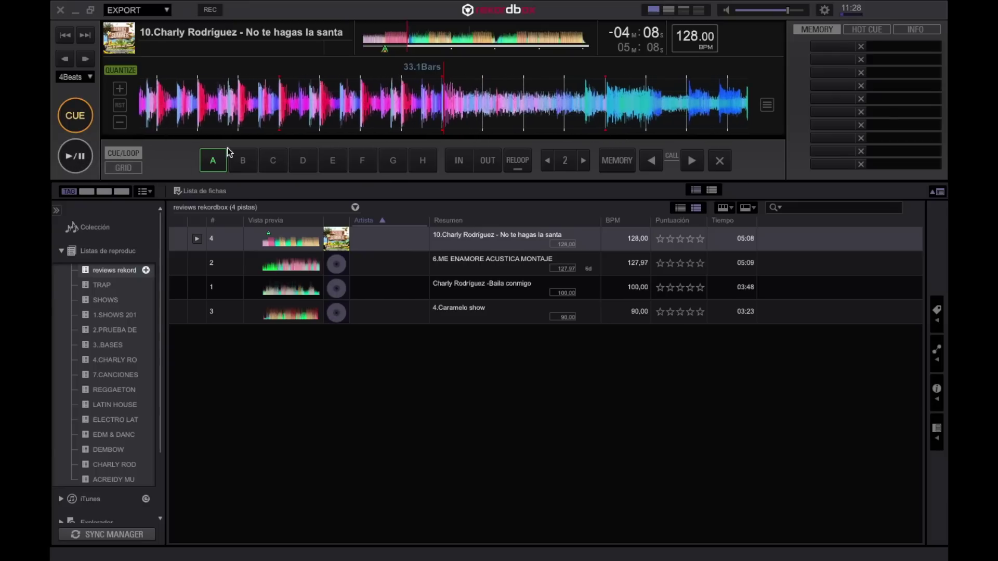
left_click(91, 116)
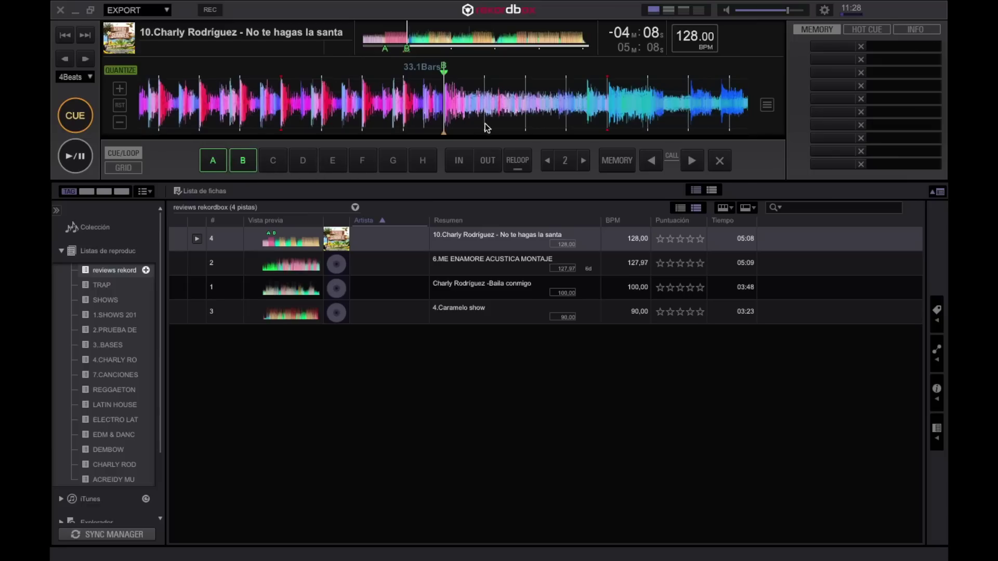
- Play a further section of the track, pause at bar 53.1 and set the cue point there
left_click(427, 43)
left_click(75, 156)
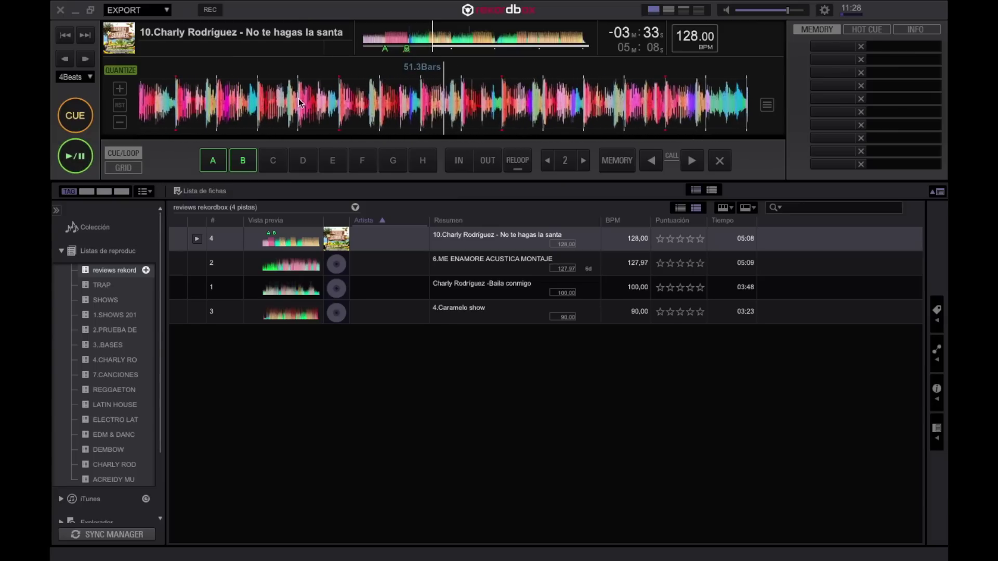
left_click(77, 158)
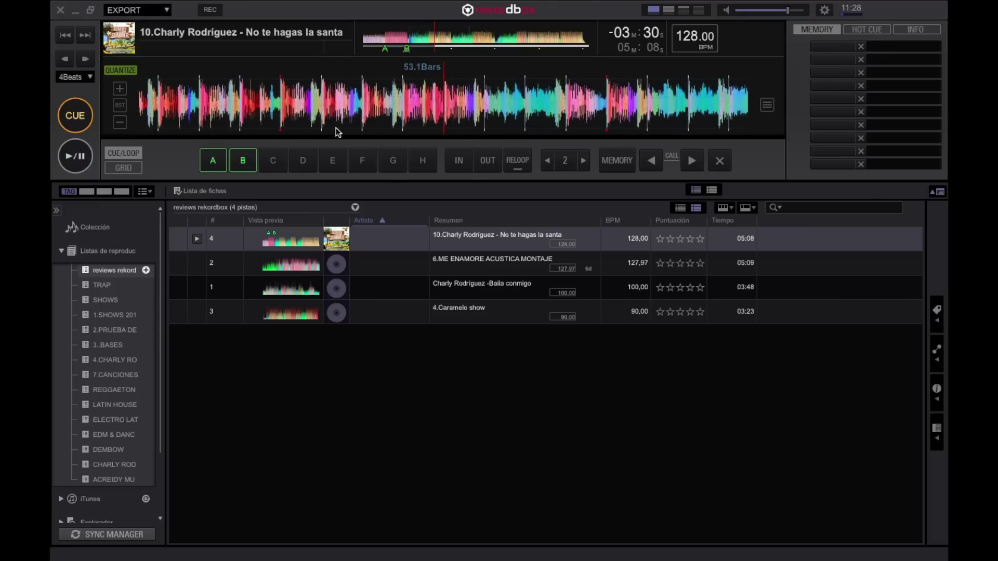
left_click(96, 119)
- Create a 4-beat loop from bar 53.1 and save it as a memory loop
left_click(566, 164)
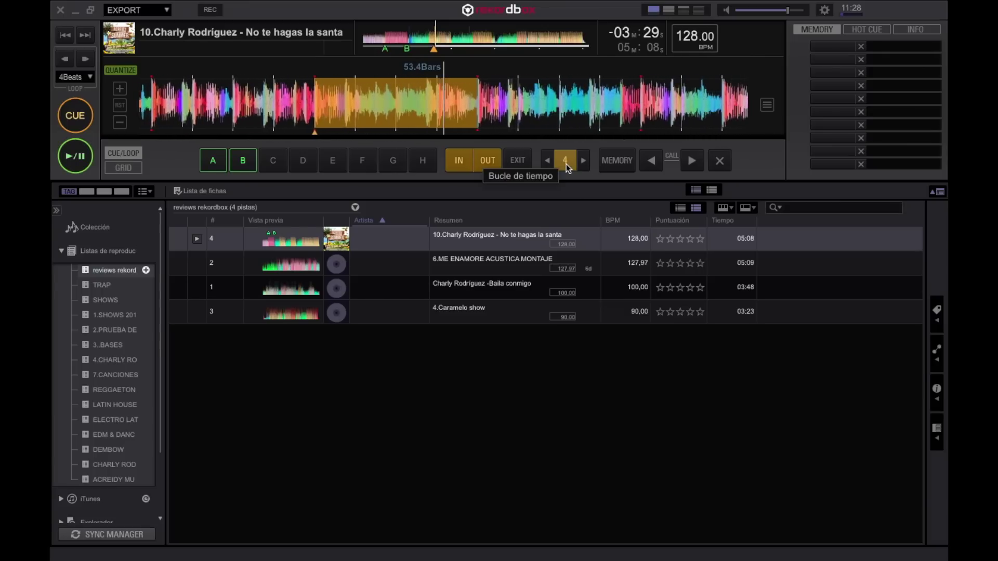
left_click(78, 120)
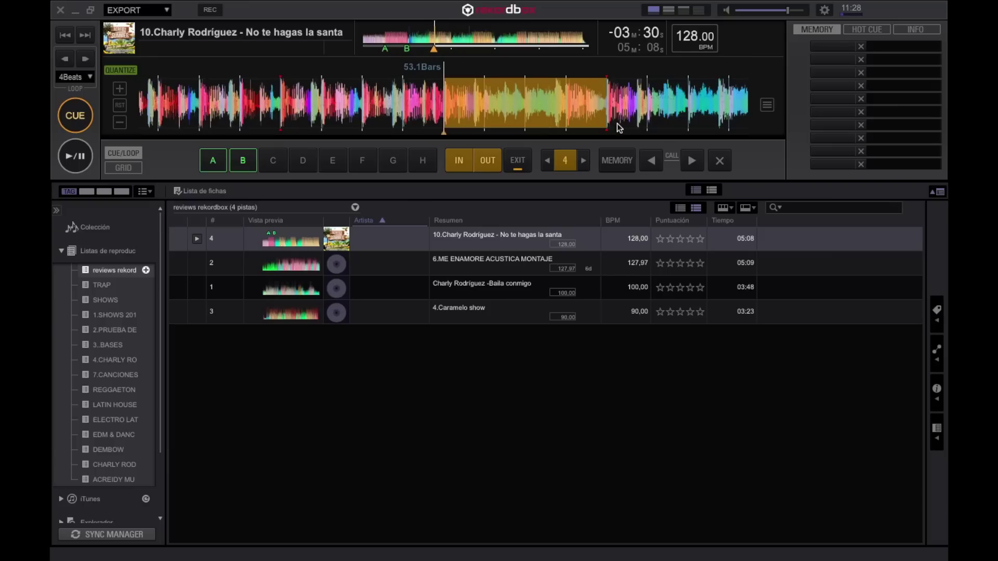
left_click(619, 163)
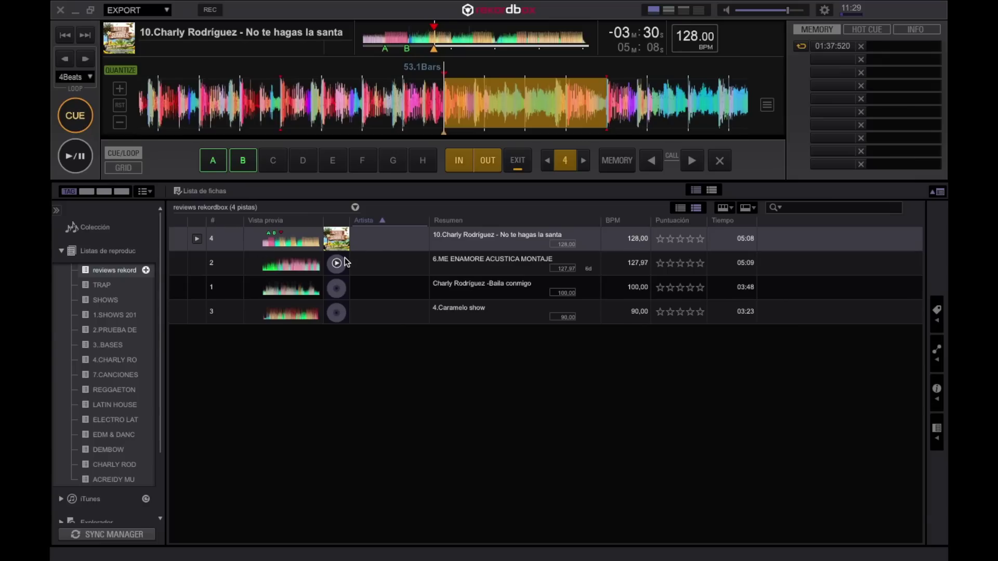
- Preview 6.ME ENAMORE ACUSTICA MONTAJE briefly, view the Collection and return to the reviews rekordbox playlist
left_click(283, 269)
left_click(252, 264)
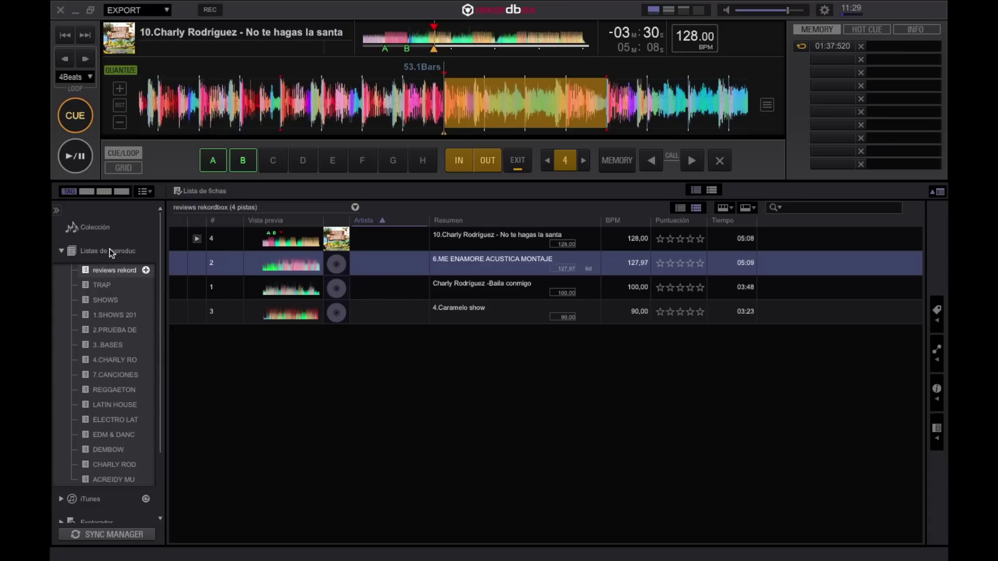
left_click(104, 228)
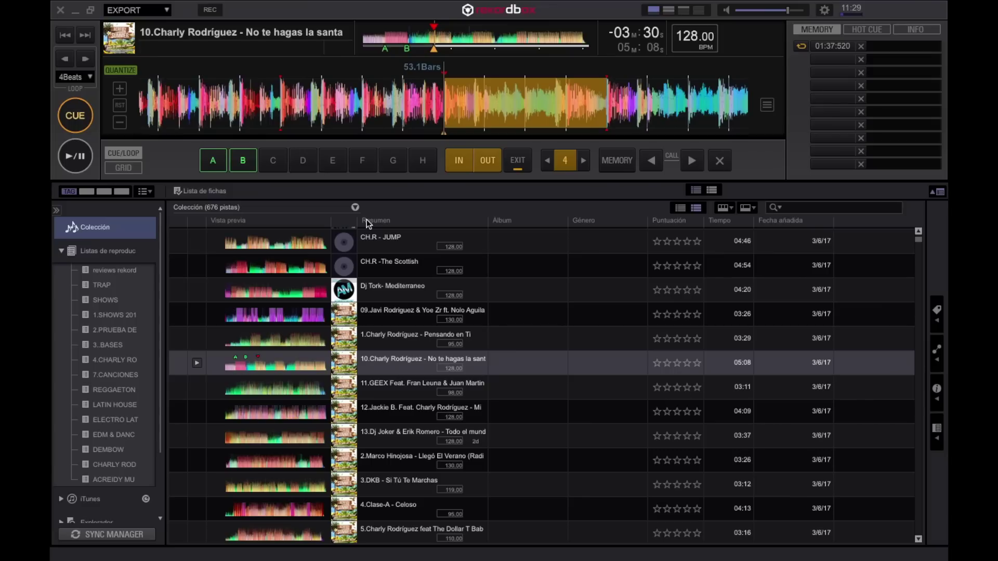
left_click(110, 270)
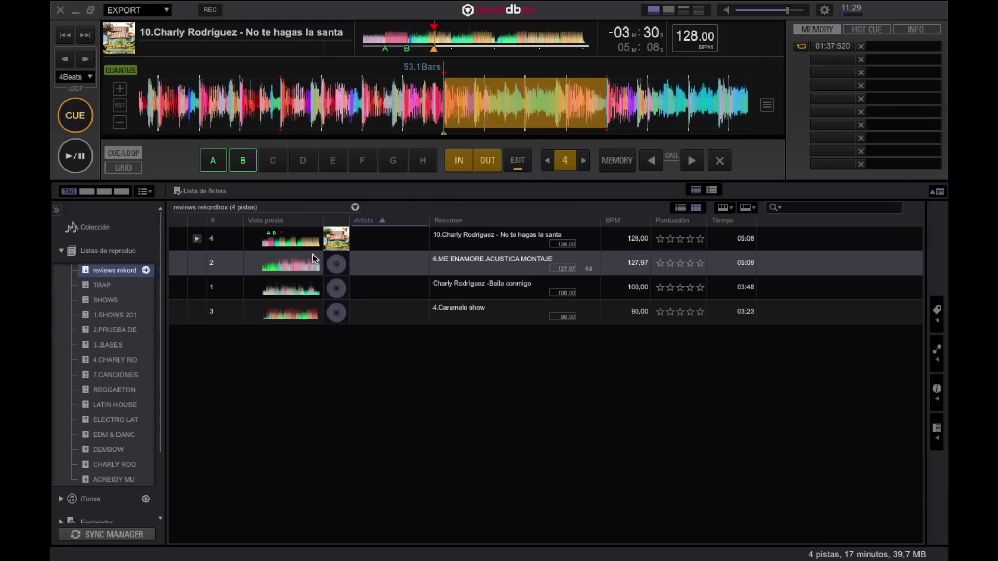
- Load 6.ME ENAMORE ACUSTICA MONTAJE from the reviews rekordbox playlist into the player
left_click(295, 271)
double_click(294, 266)
left_click(252, 264)
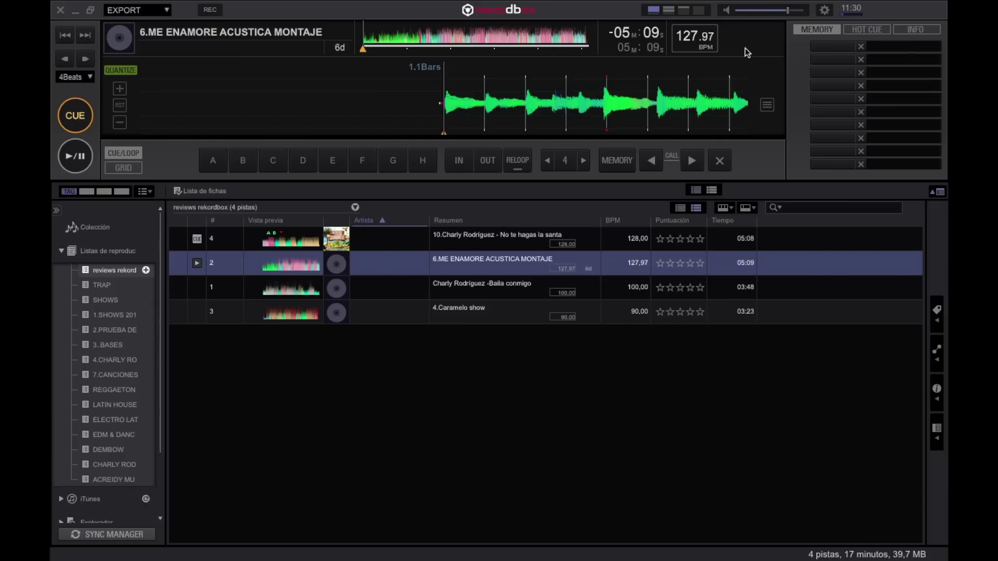
- Review the CDJ y Device preferences, including the device settings and automatic hot cue loading, and close the preferences
left_click(825, 10)
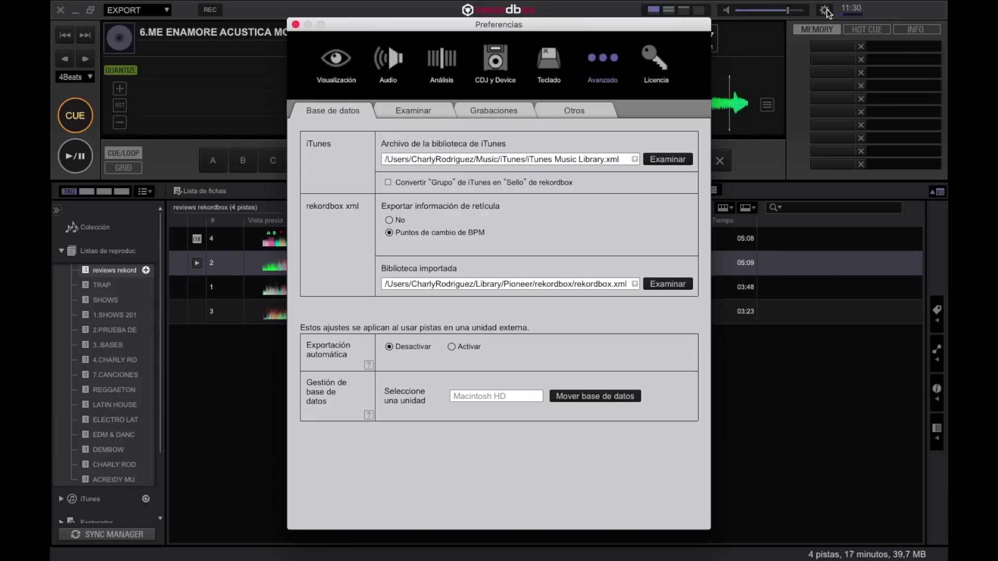
left_click(494, 62)
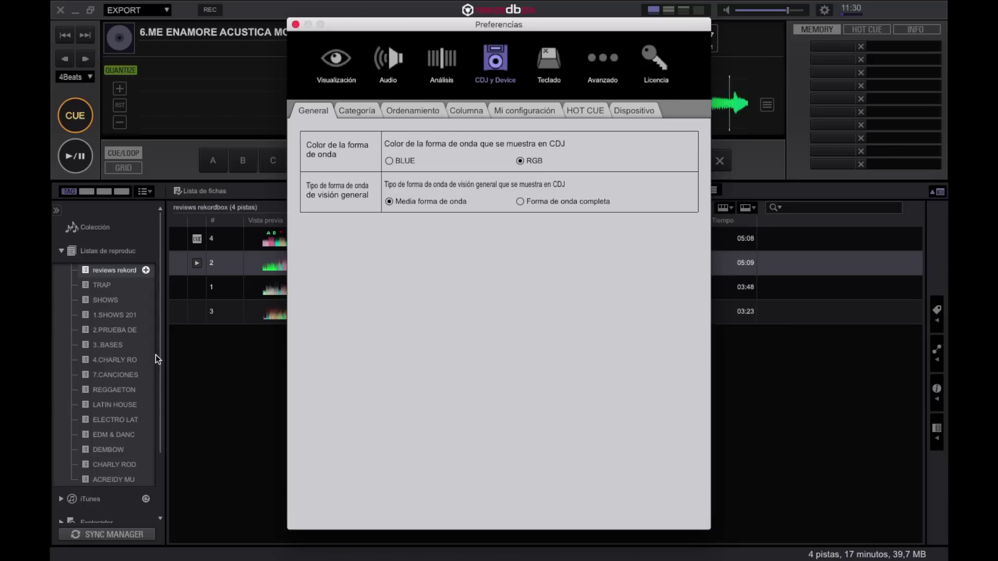
left_click(633, 111)
left_click(590, 112)
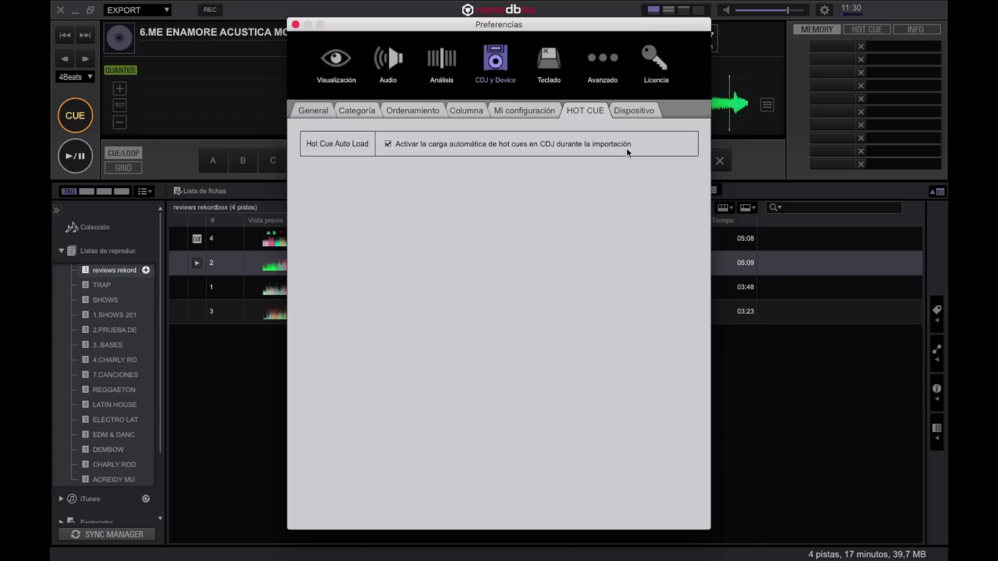
left_click(295, 25)
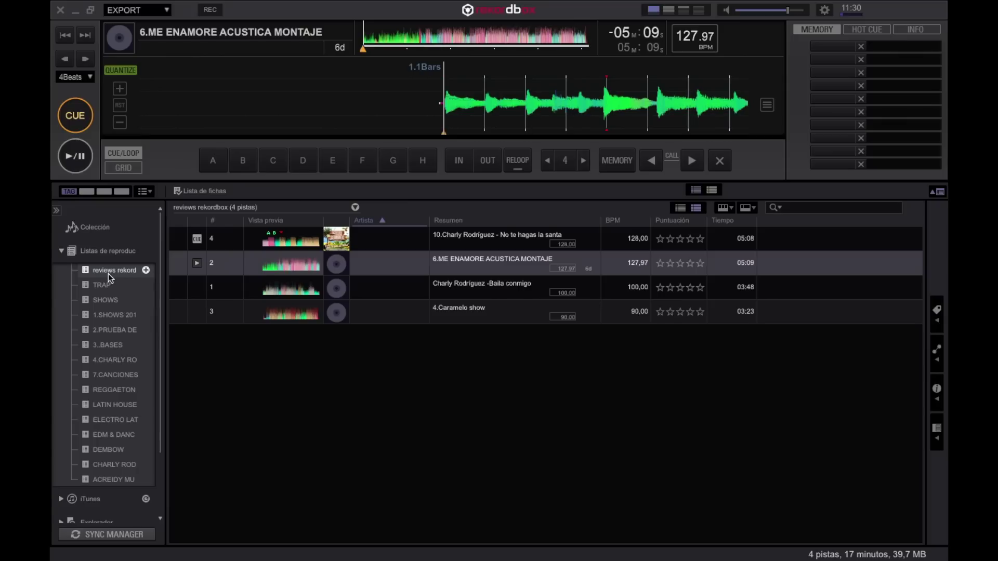
- Expand the devices list in the library tree to show the connected CHARLY 8GB drive
scroll(108, 311, "down", 5)
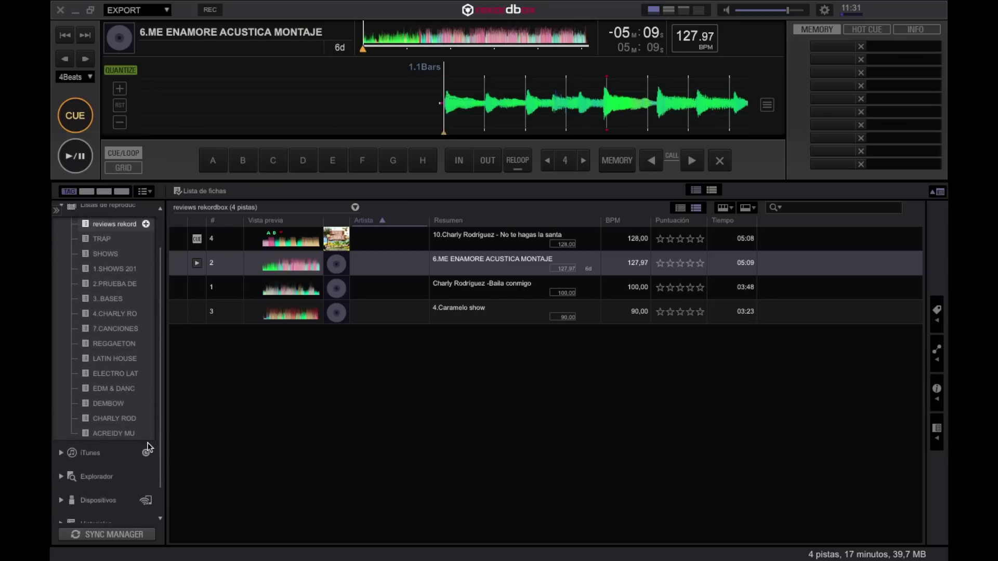
left_click(61, 464)
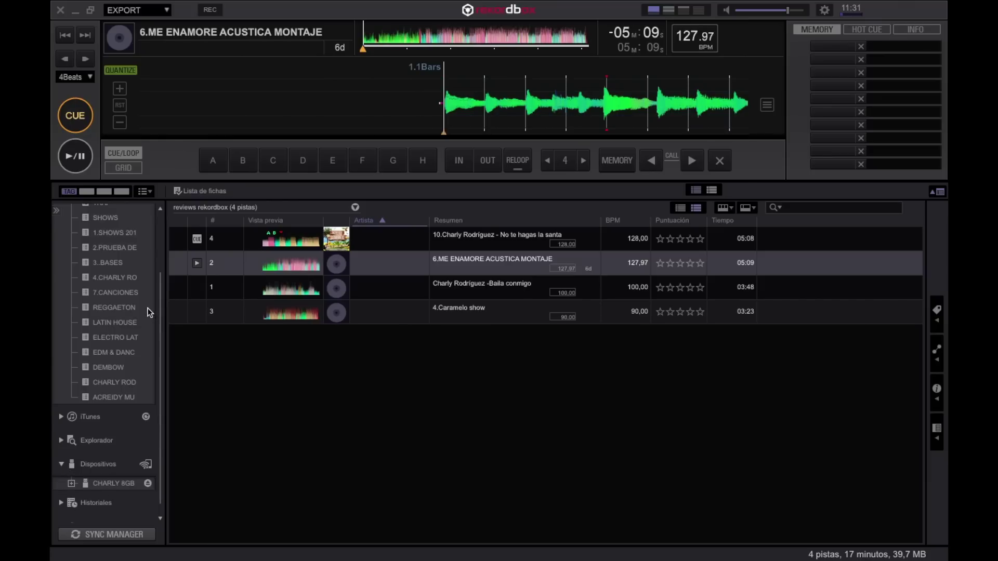
scroll(127, 295, "up", 4)
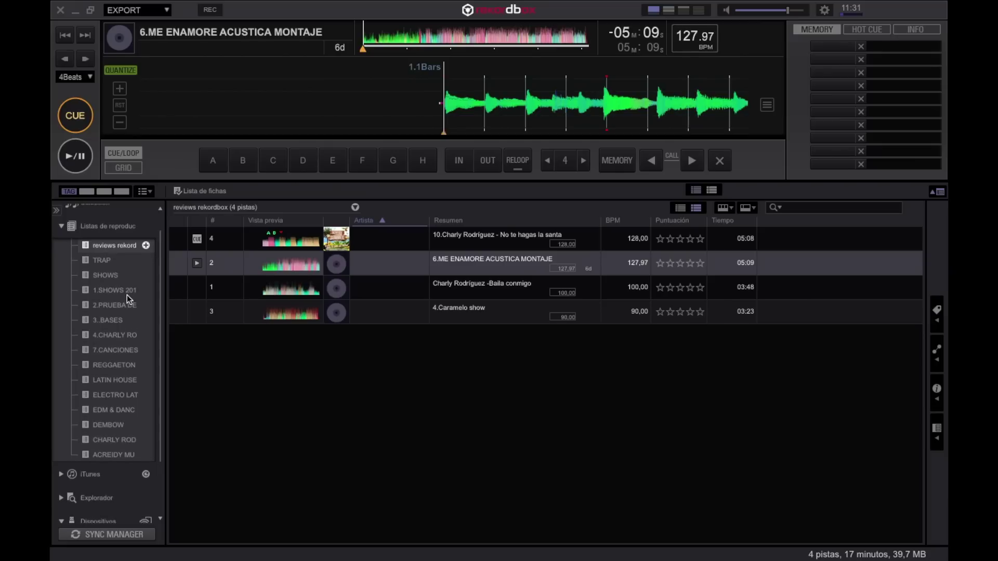
scroll(110, 248, "down", 2)
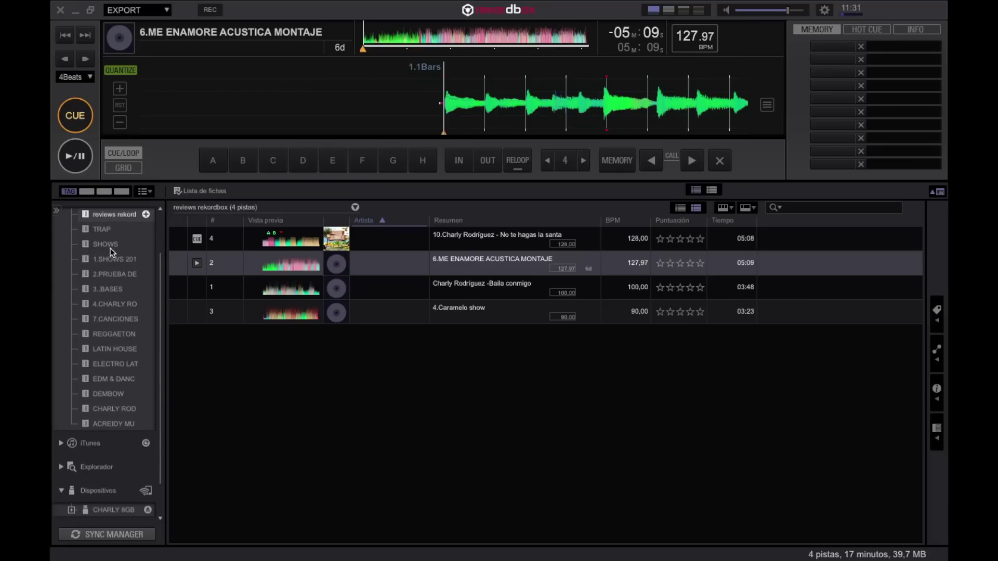
- Examine the option for exporting the reviews rekordbox playlist to CHARLY 8GB and dismiss it without exporting
right_click(110, 221)
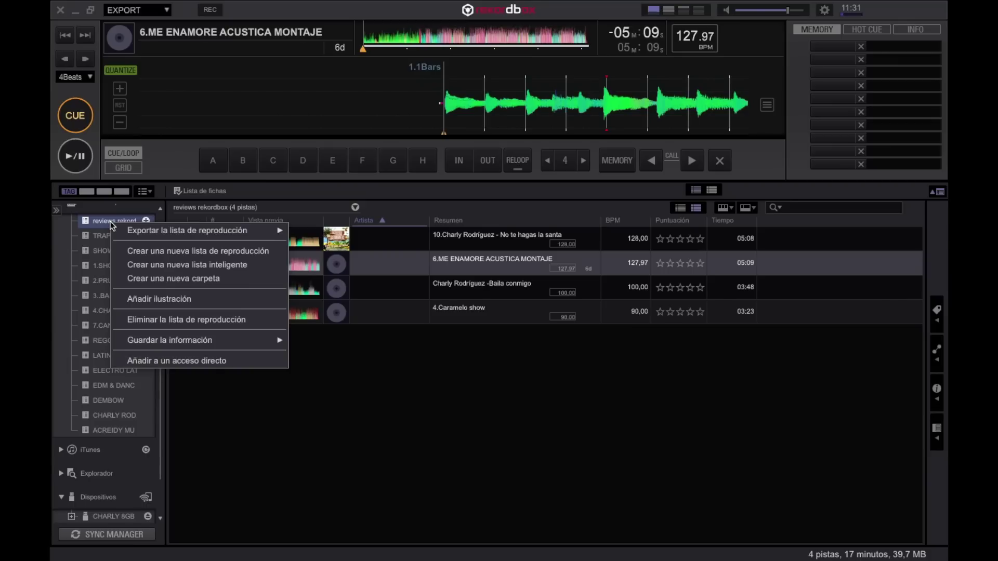
mouse_move(148, 232)
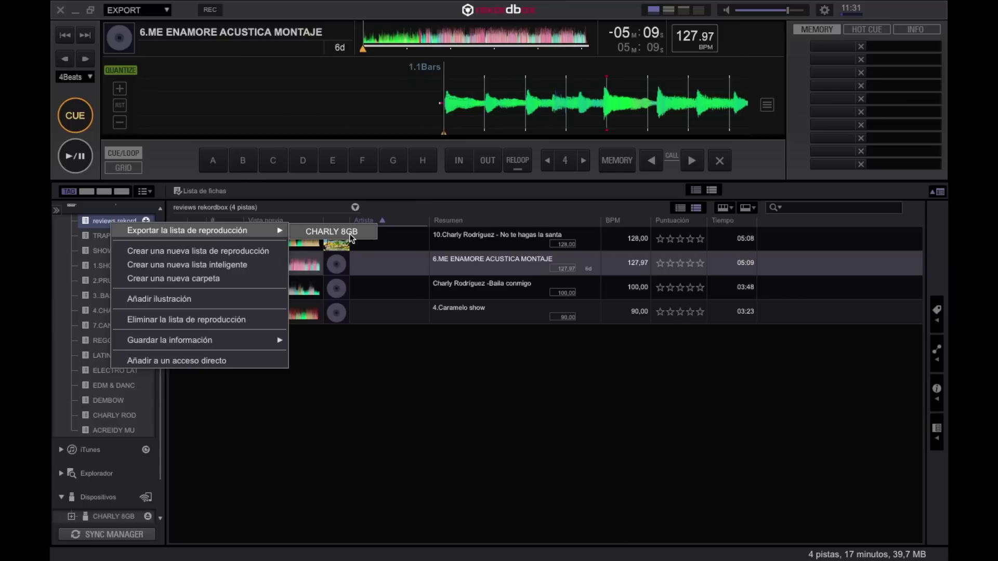
left_click(164, 157)
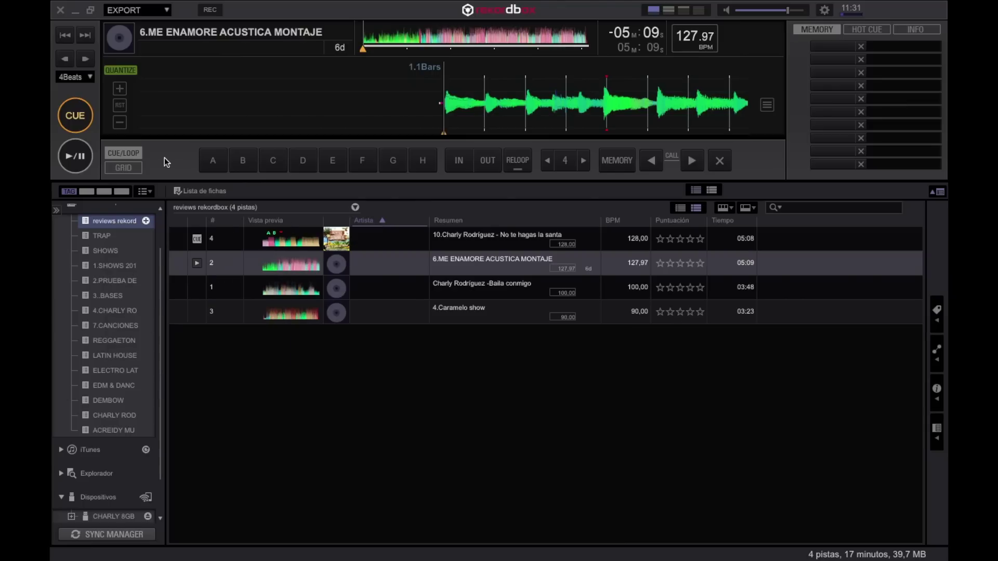
left_click_drag(110, 224, 117, 272)
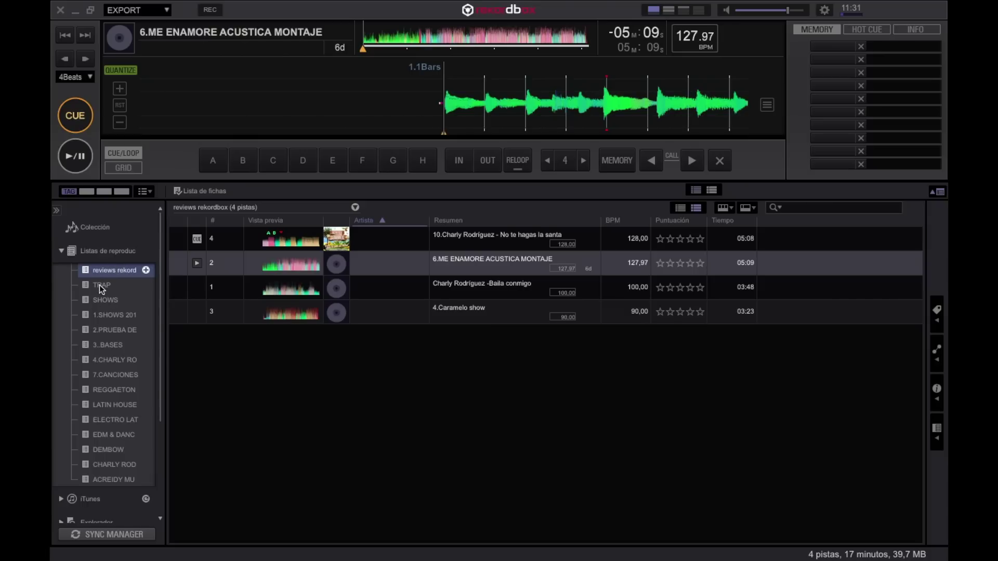
mouse_move(99, 285)
left_mouse_down()
mouse_move(103, 341)
mouse_move(102, 290)
left_mouse_up()
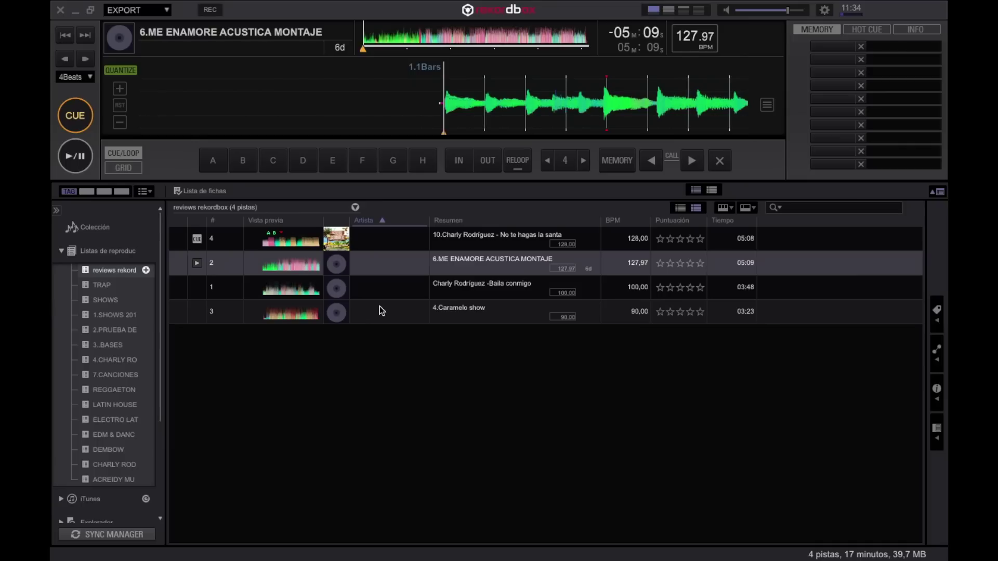
- Switch to the two-deck layout and load 13.Dj Joker & Erik Romero - Todo el mundo from the Collection into the second deck
left_click(669, 10)
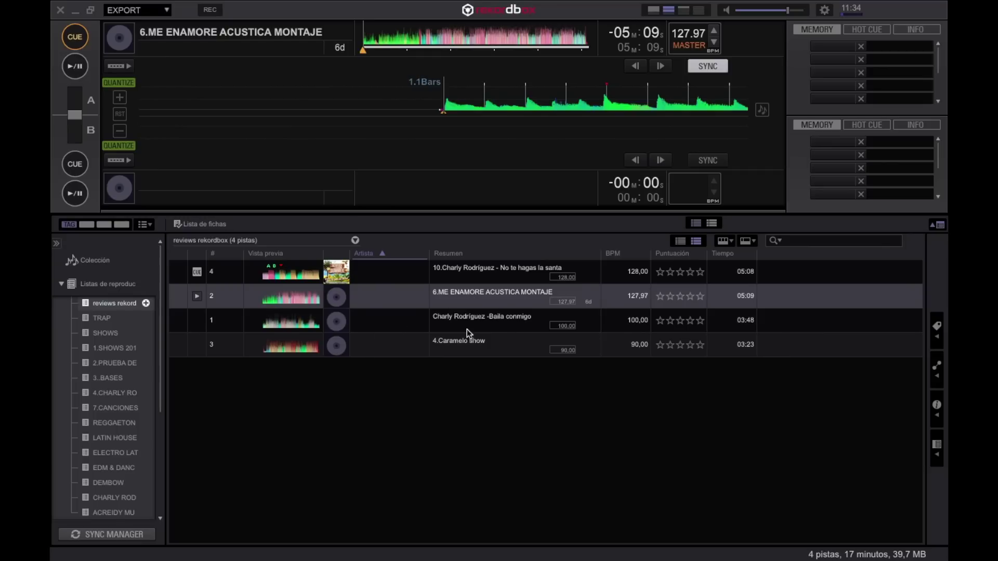
left_click(95, 260)
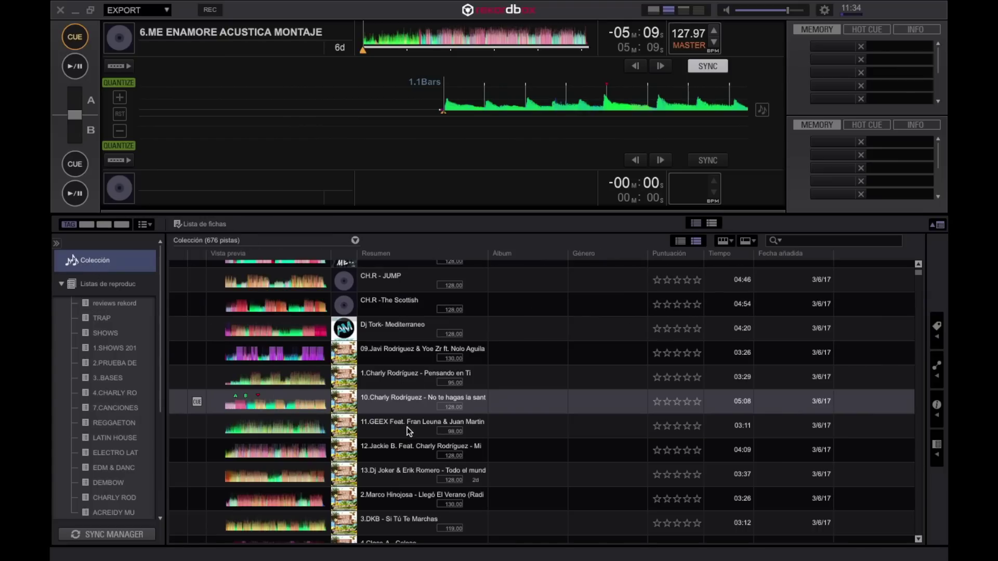
scroll(408, 449, "down", 2)
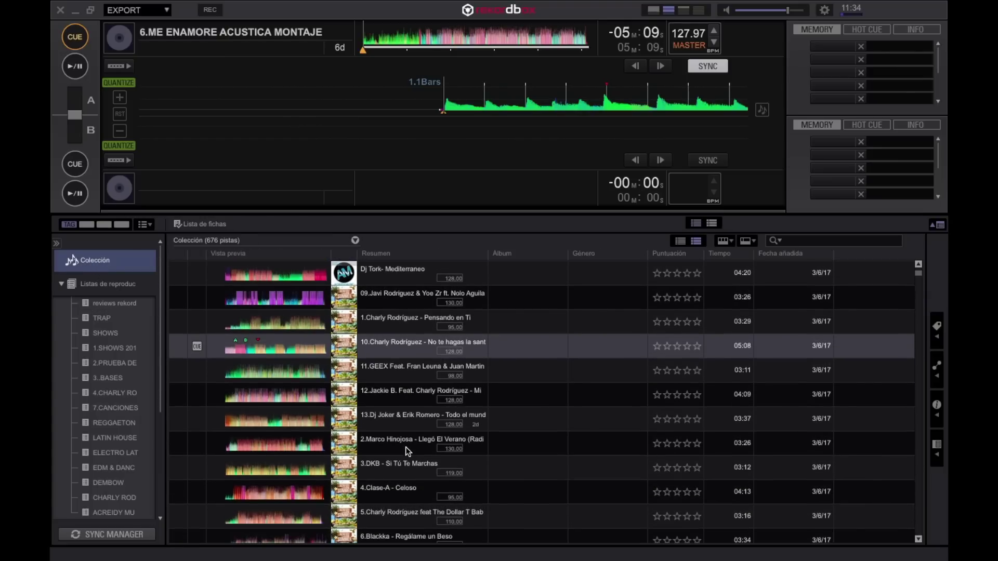
left_click_drag(401, 420, 445, 136)
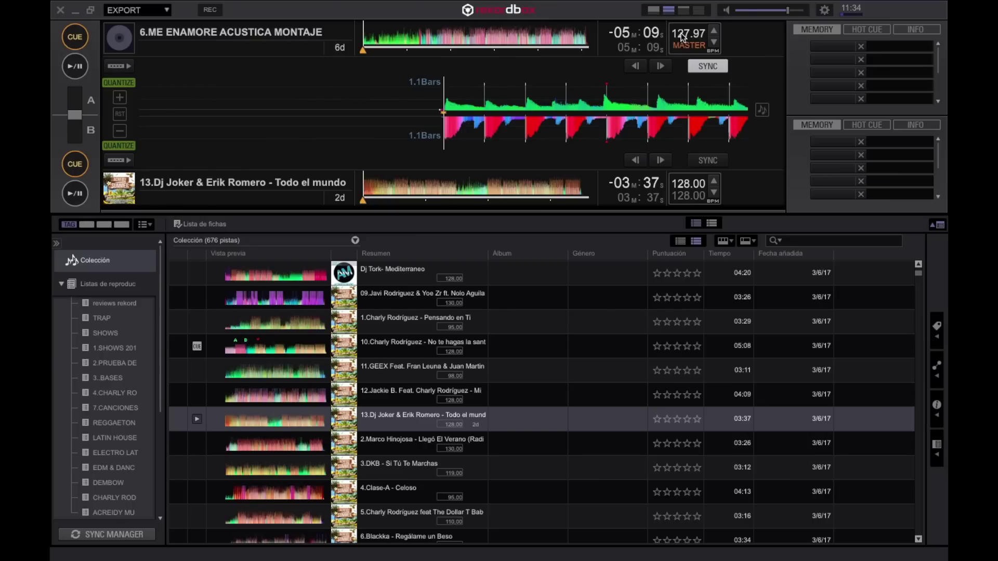
- Sync the second deck to the master tempo and play both tracks together, starting the first around bar 45
left_click(707, 67)
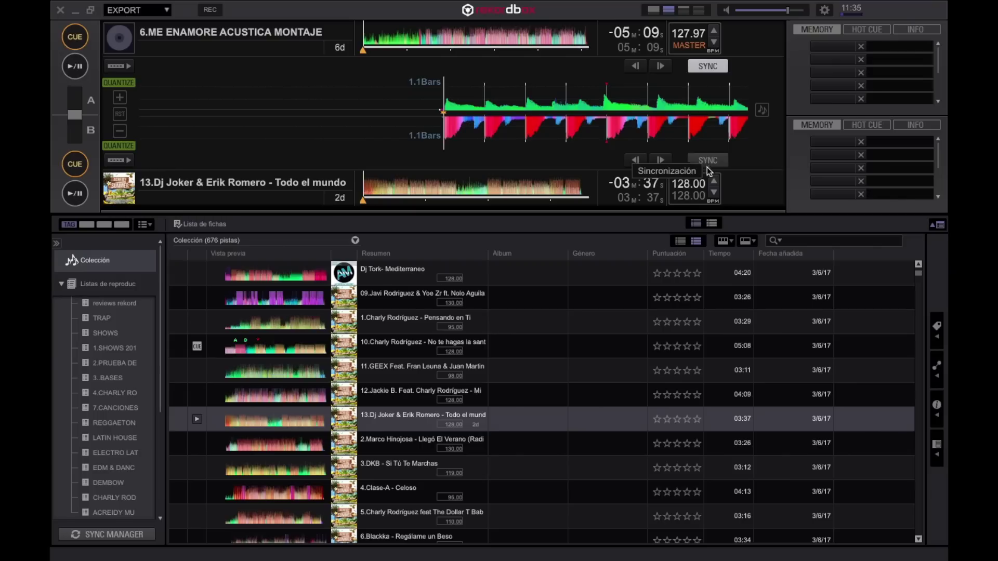
left_click(708, 161)
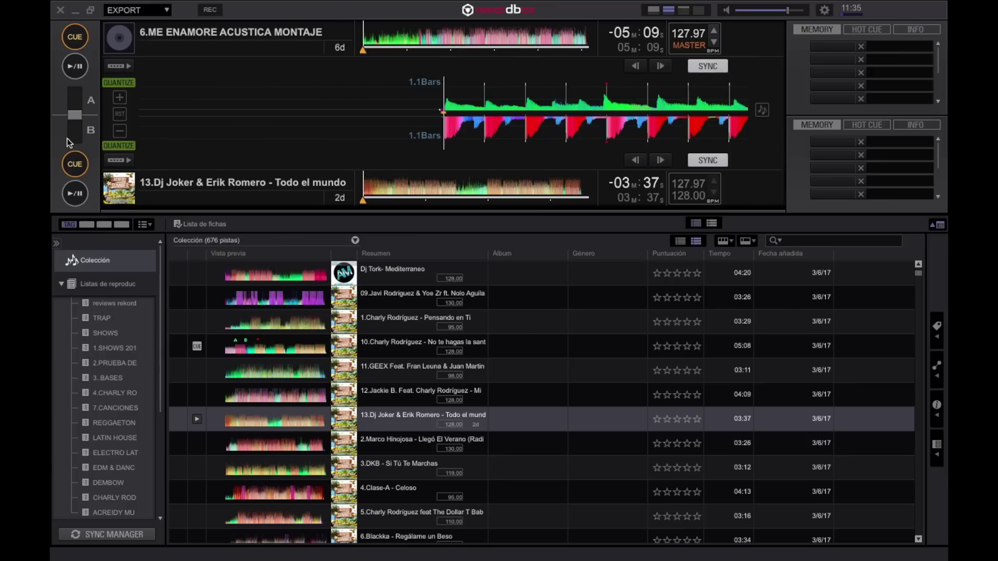
left_click(74, 66)
left_click(422, 40)
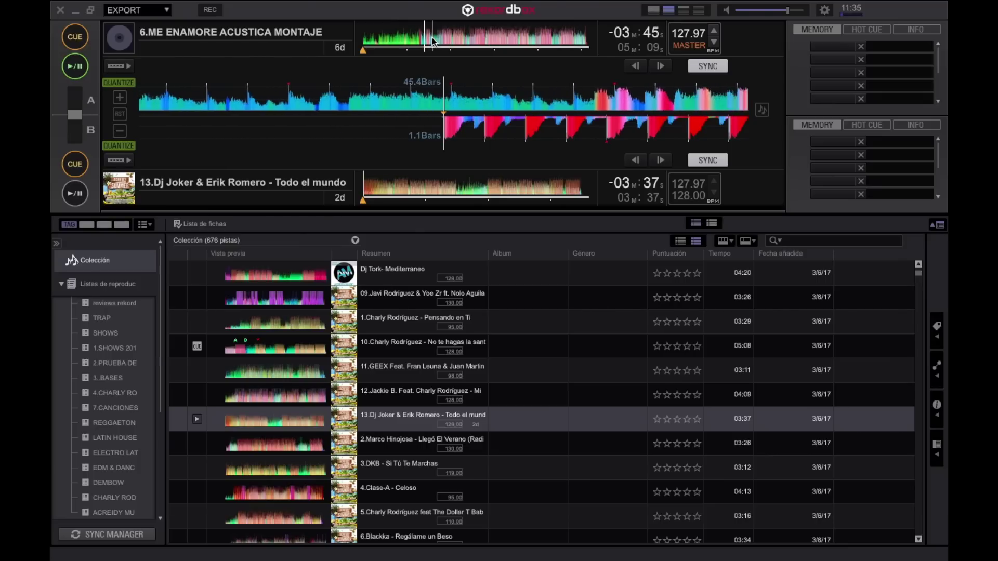
left_click(76, 195)
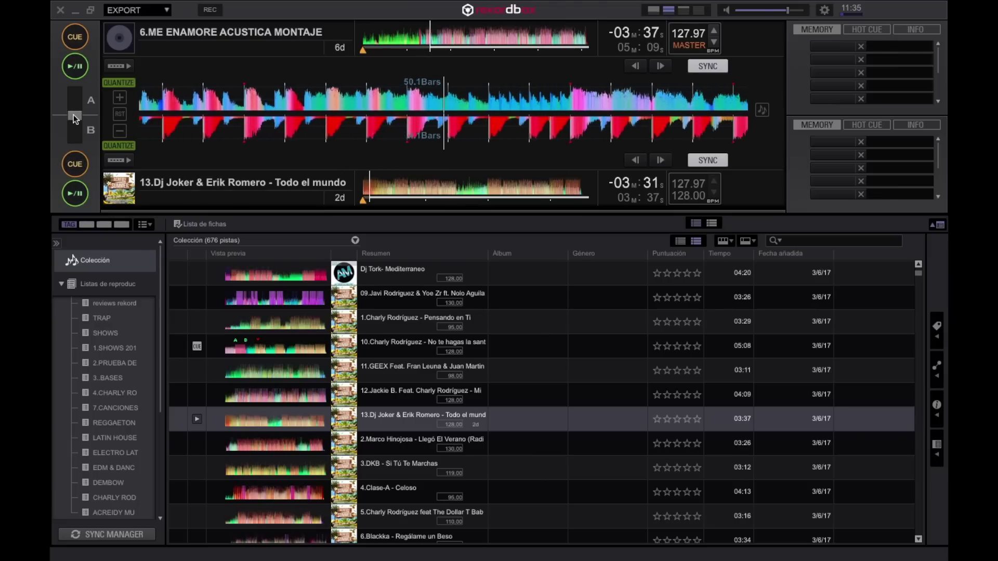
- Return the second track to its cue point, restart it in sync, and crossfade towards deck B and back to centre
left_click(76, 164)
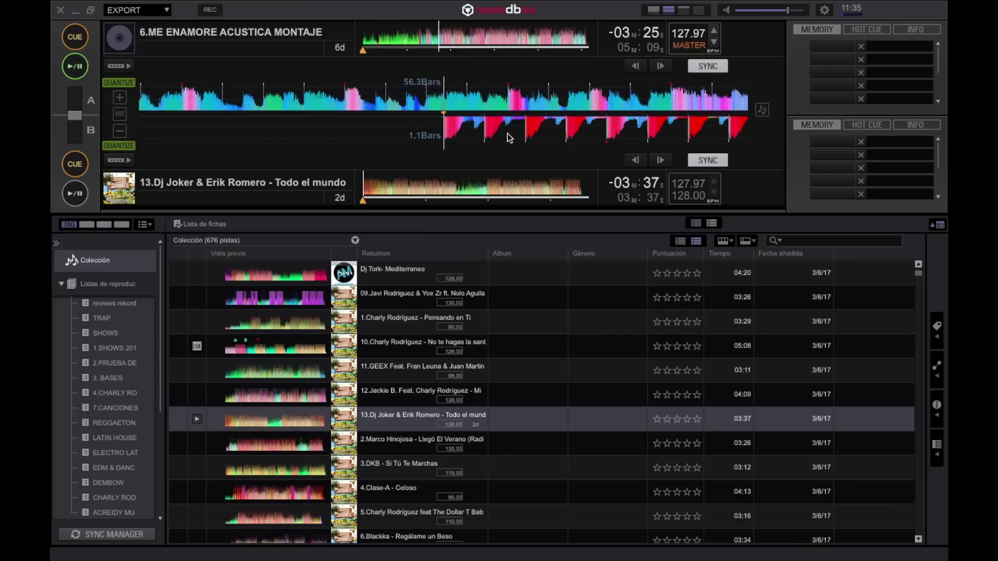
left_click(75, 196)
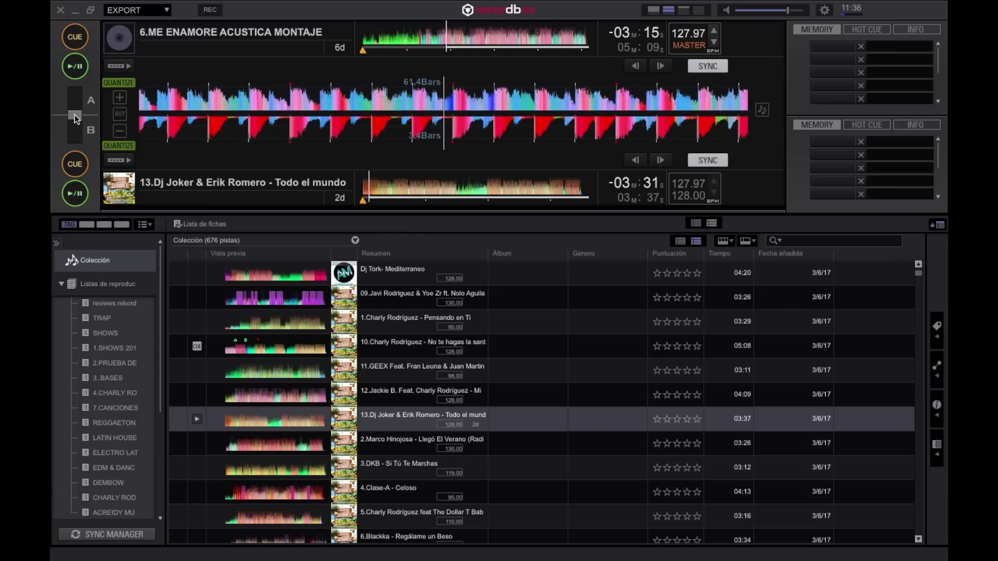
left_click_drag(74, 114, 75, 165)
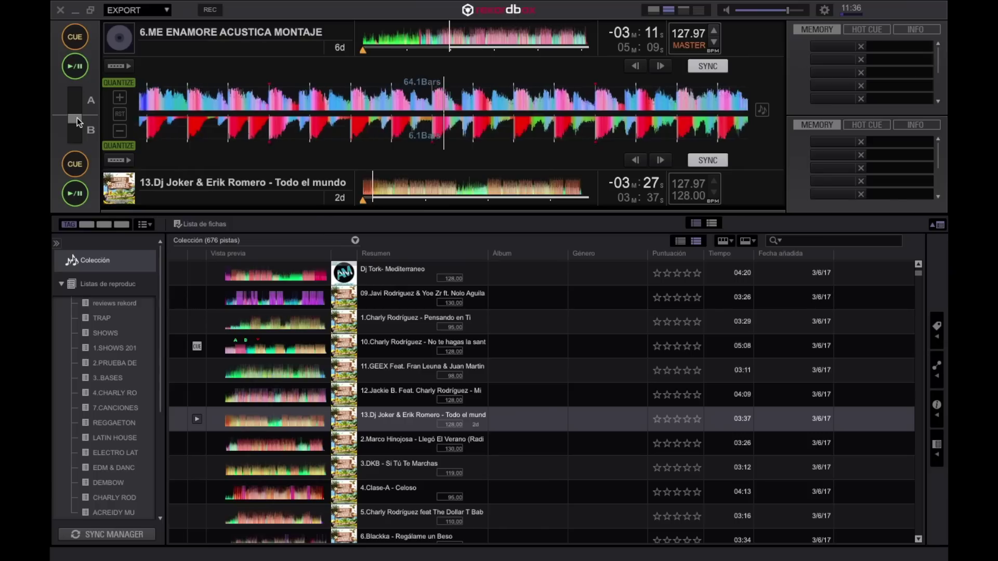
left_click_drag(77, 145, 80, 114)
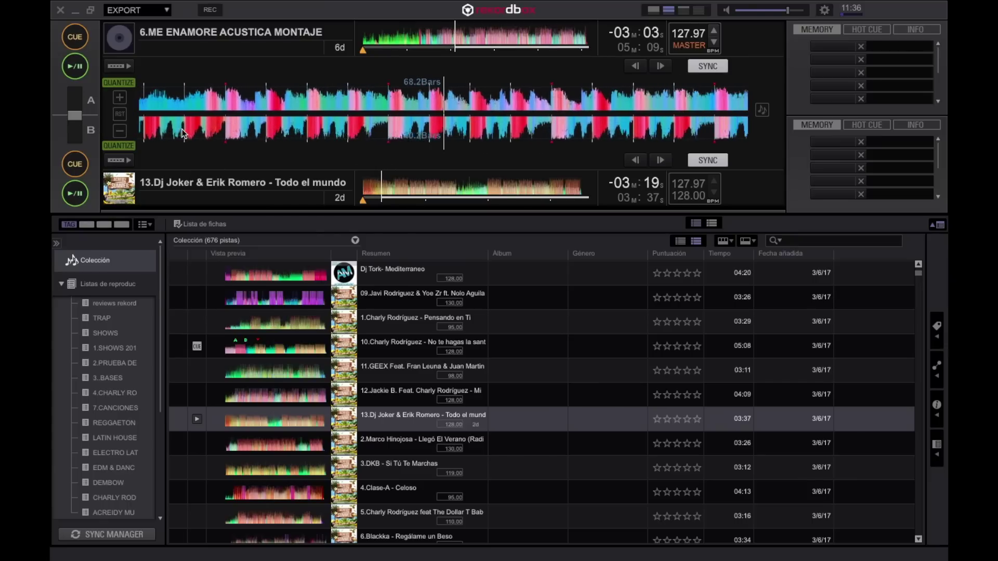
- View the simple player layout briefly and return to the two-deck layout
left_click(682, 10)
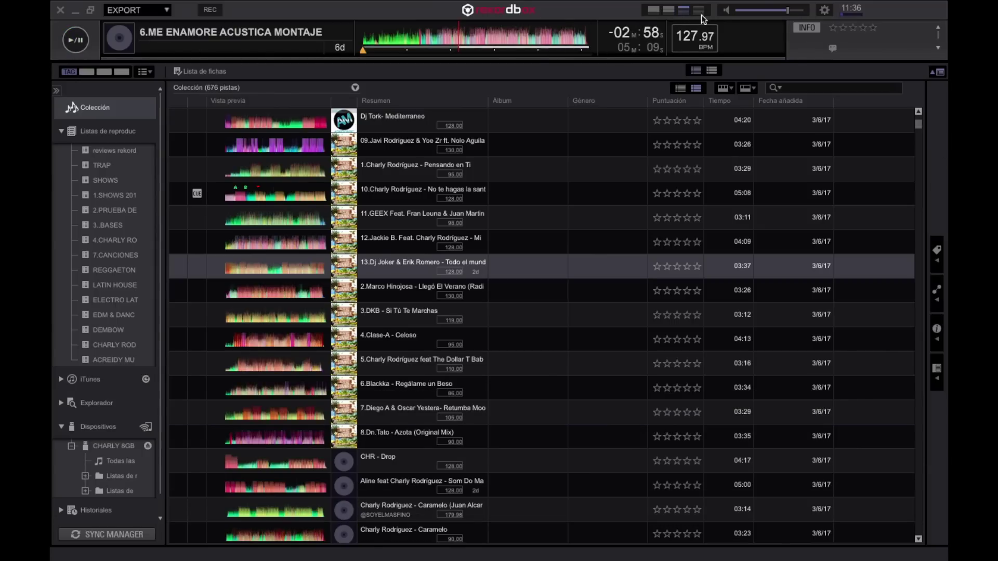
left_click(669, 10)
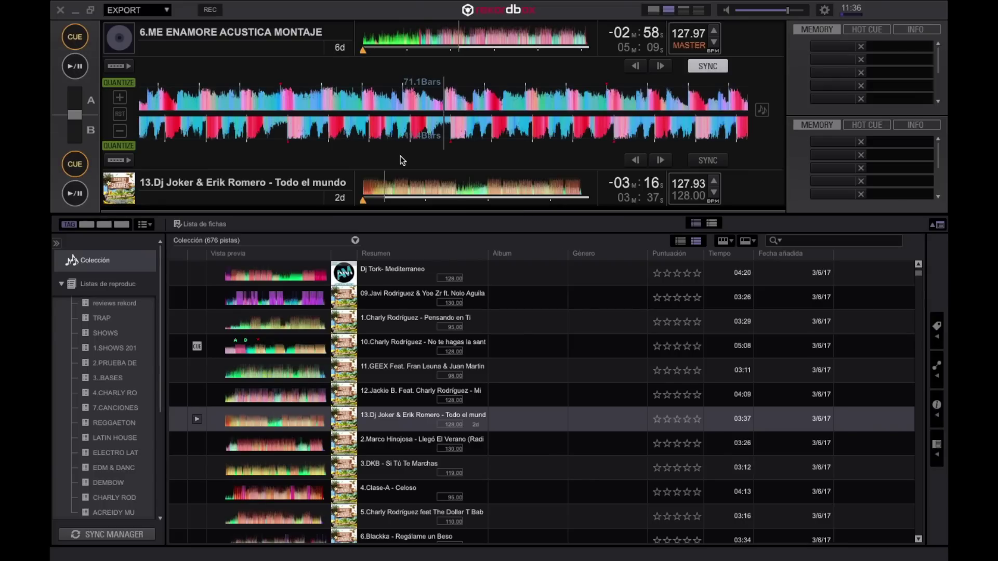